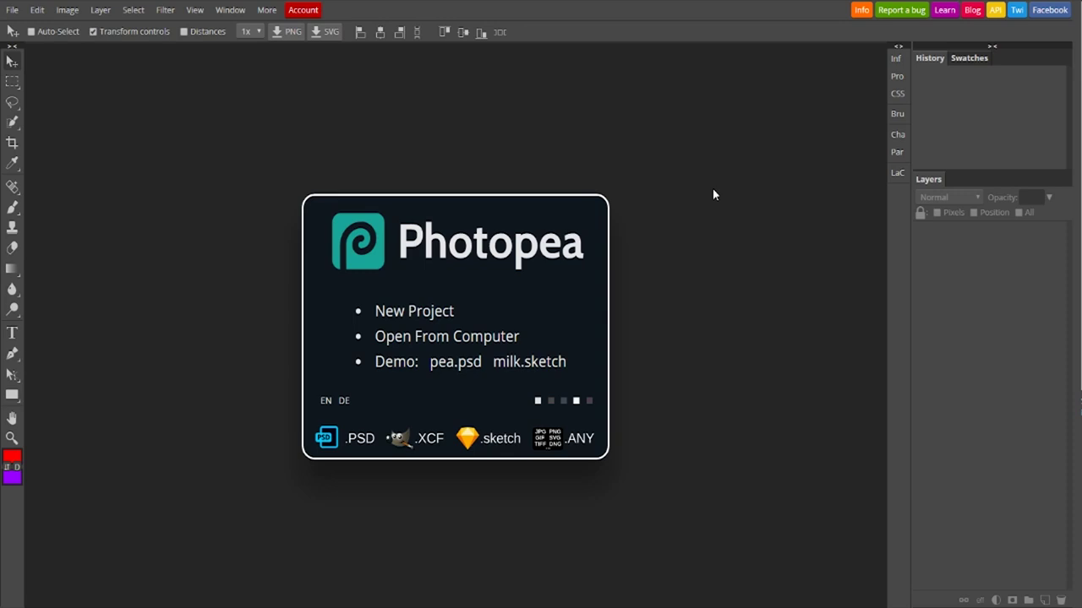
Step: Create a transparent 2560 × 1440 px canvas from the Youtube Cover preset
{"action": "left_click", "coordinate": [403, 311]}
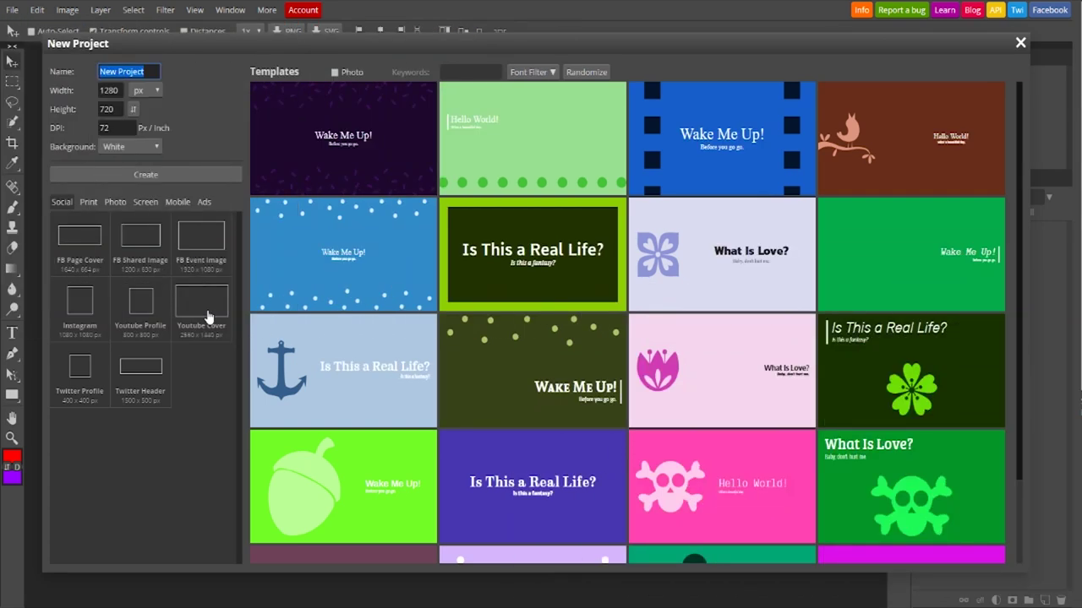
{"action": "left_click", "coordinate": [208, 315]}
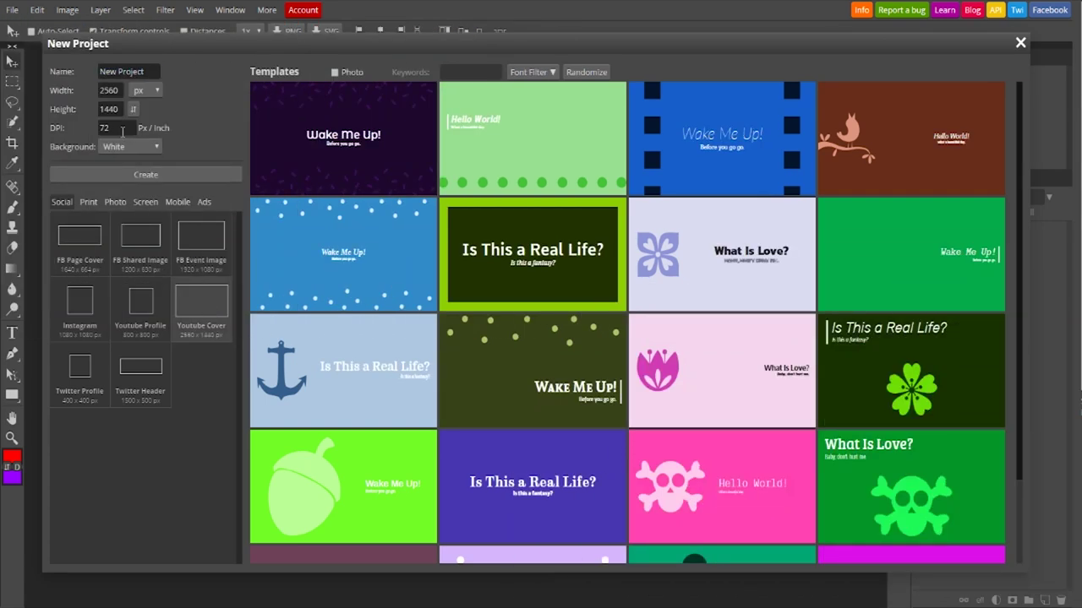
{"action": "left_click_drag", "start_coordinate": [123, 131], "coordinate": [92, 132]}
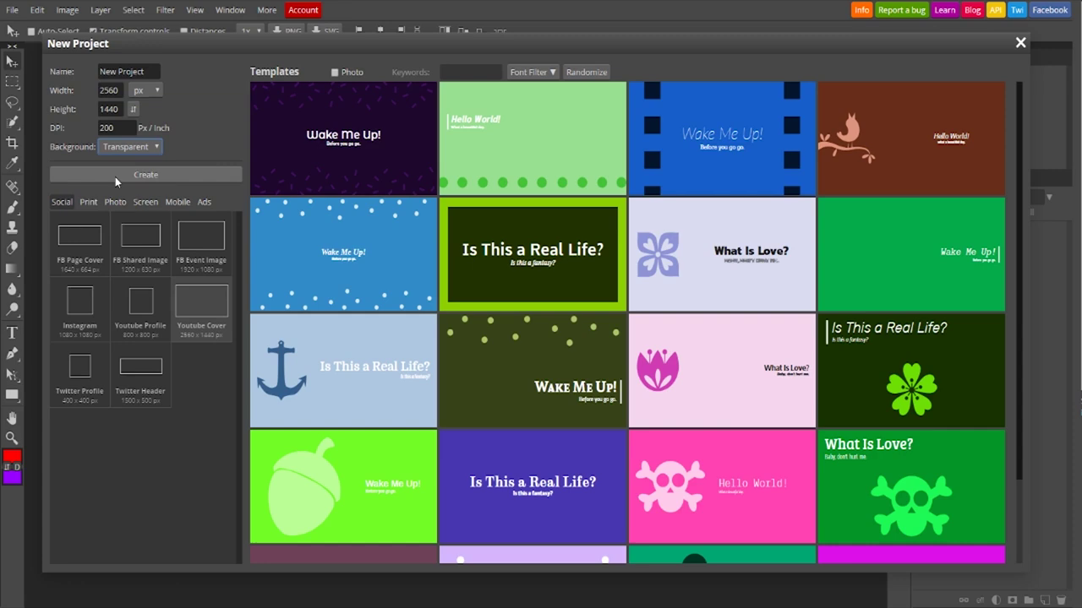
{"action": "left_click", "coordinate": [115, 177]}
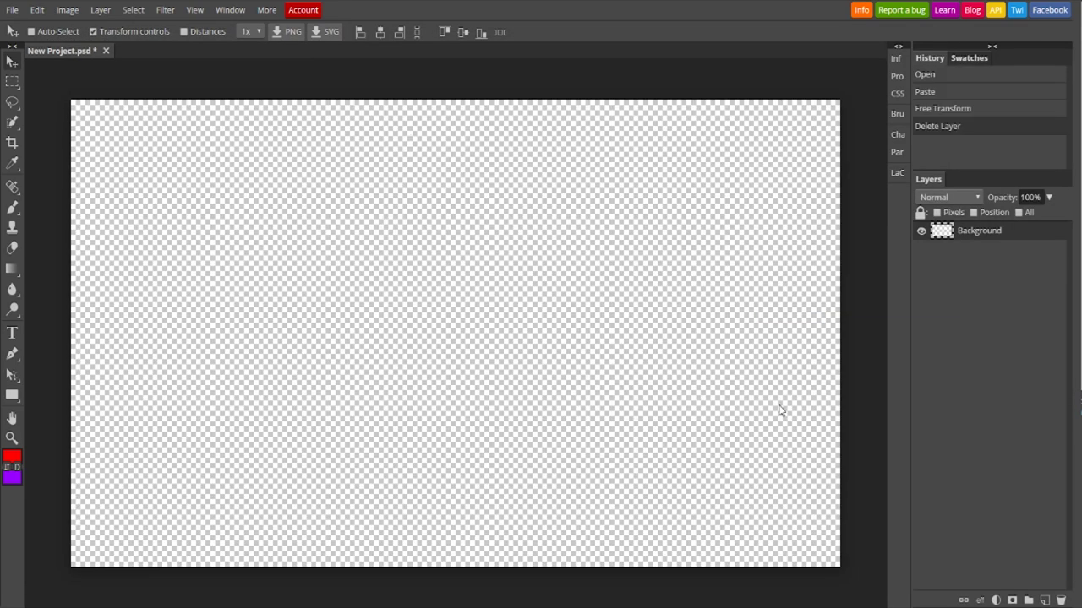
Step: Paste the banner layout template and lower its opacity to about 43%
{"action": "key", "text": "ctrl+v"}
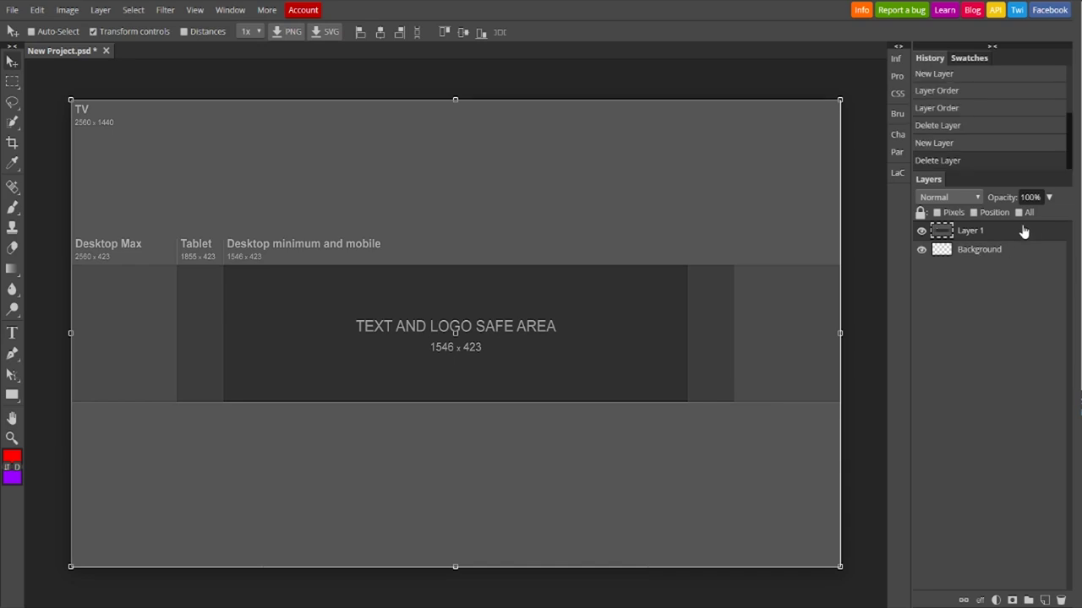
{"action": "left_click", "coordinate": [1049, 199]}
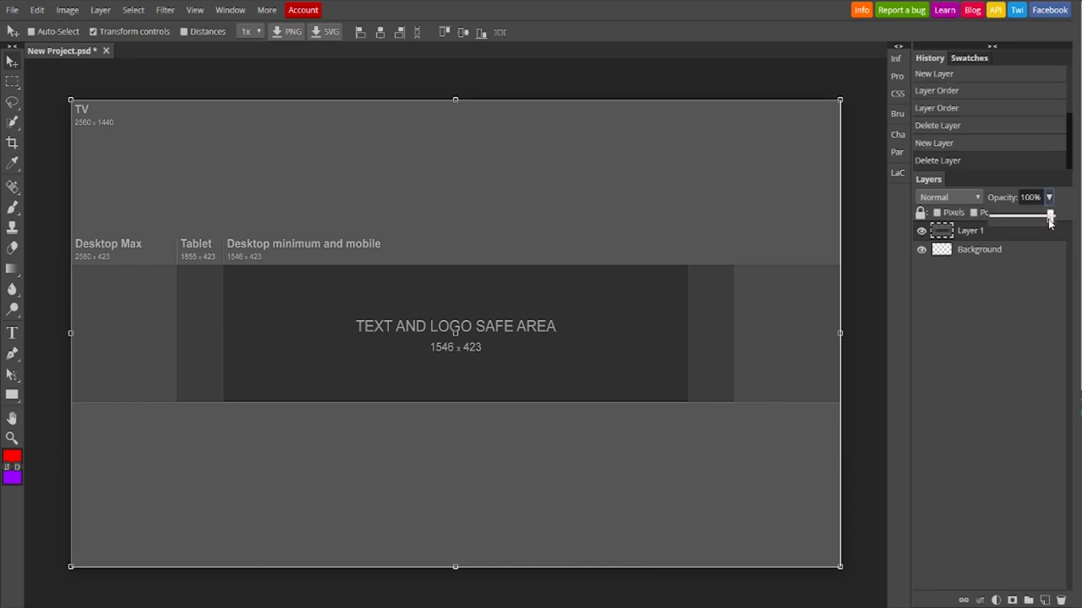
{"action": "left_click_drag", "start_coordinate": [1052, 221], "coordinate": [1019, 222]}
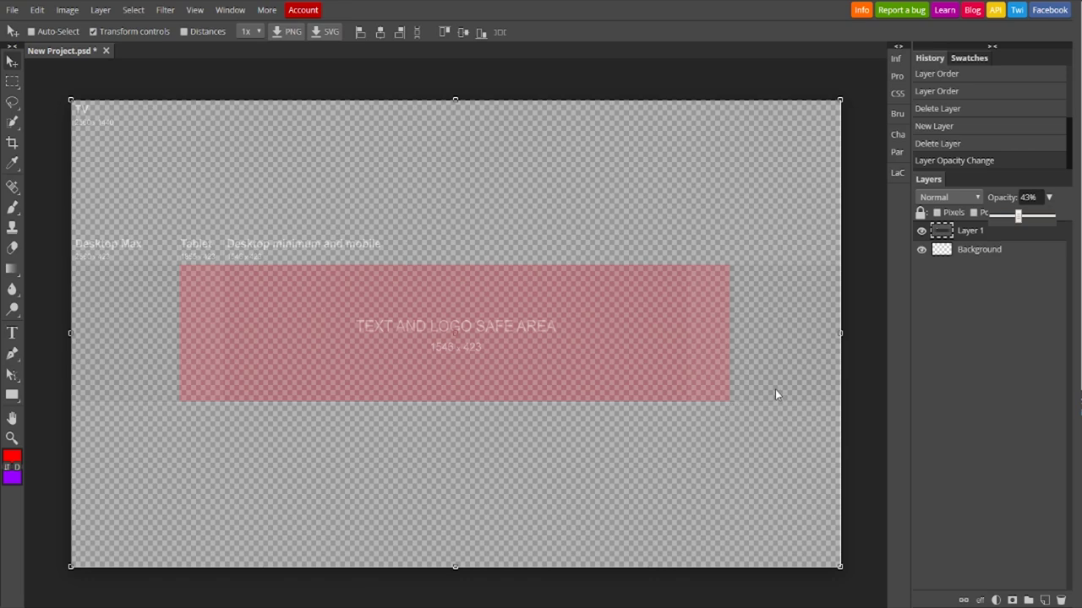
Step: Add a new layer above the Background and fill it with white using the Paint Bucket
{"action": "left_click", "coordinate": [967, 249]}
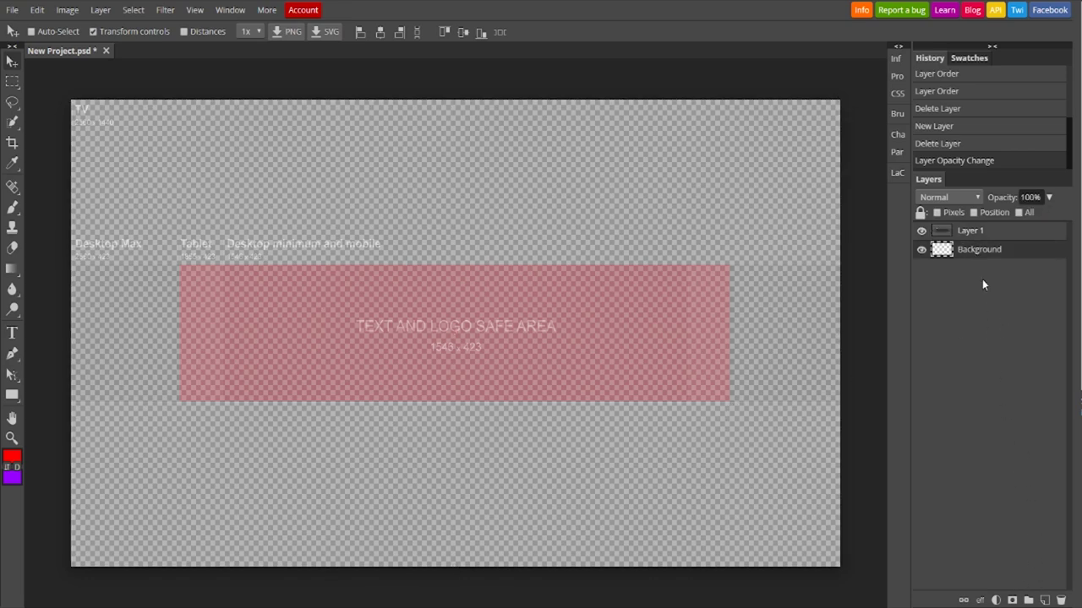
{"action": "left_click", "coordinate": [1042, 599]}
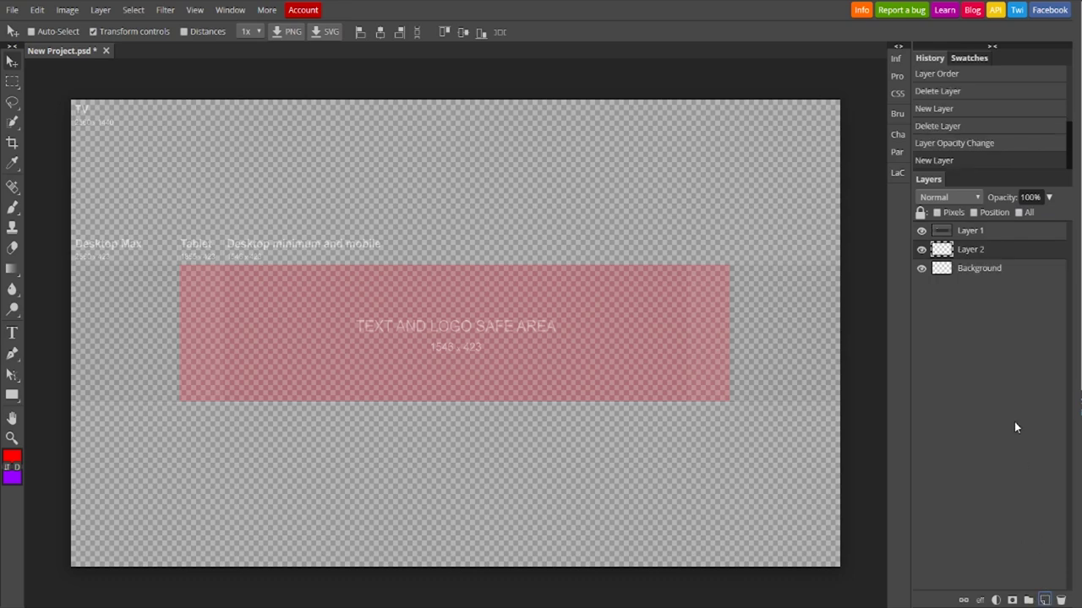
{"action": "left_click", "coordinate": [11, 456]}
{"action": "left_click_drag", "start_coordinate": [205, 292], "coordinate": [101, 130]}
{"action": "left_click", "coordinate": [328, 281]}
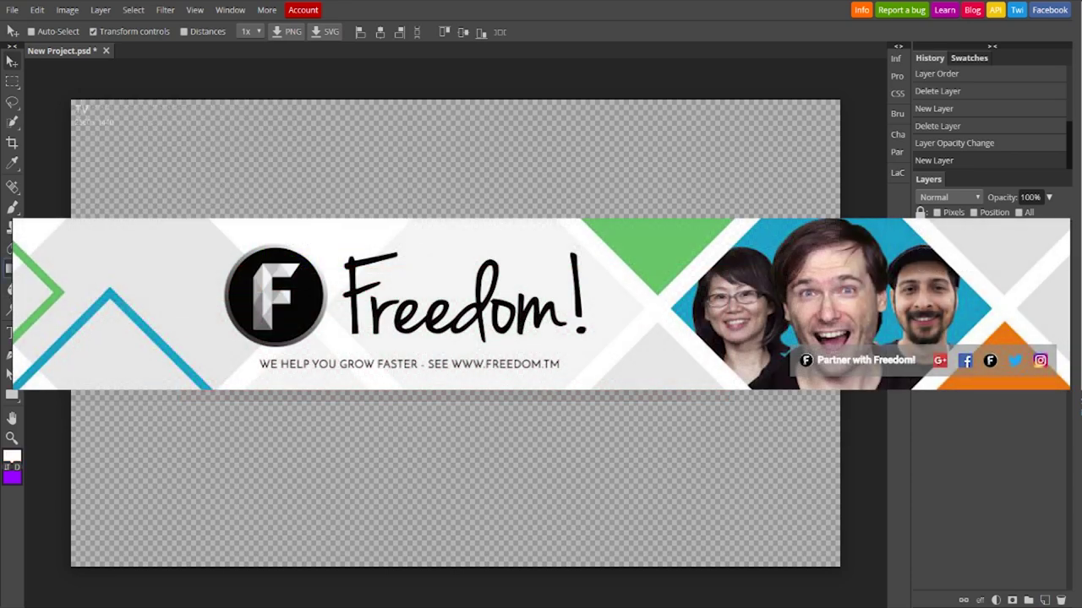
{"action": "right_click", "coordinate": [12, 269]}
{"action": "left_click", "coordinate": [59, 287]}
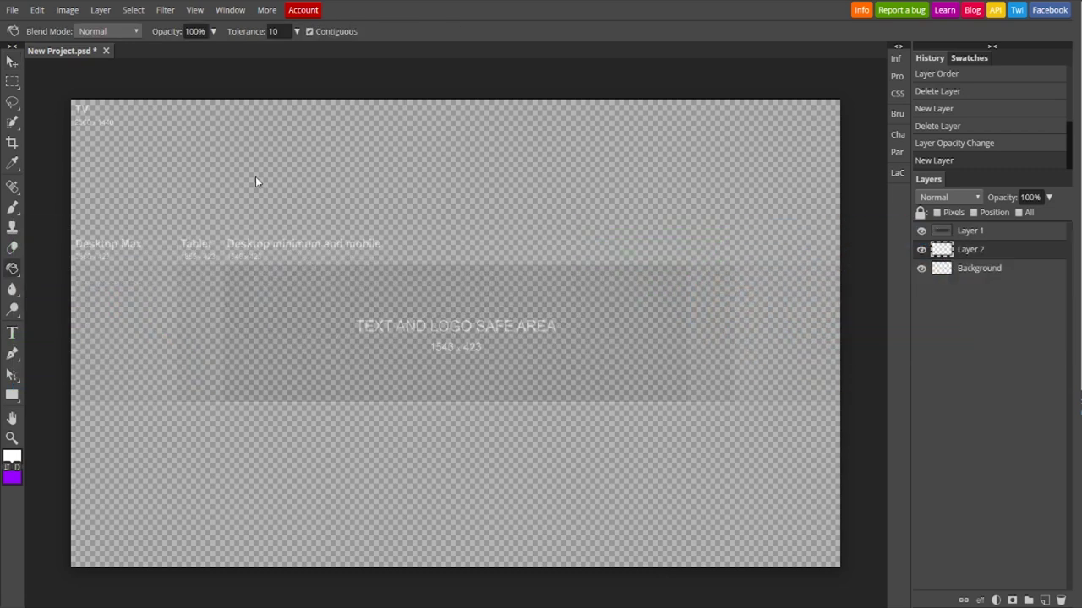
{"action": "left_click", "coordinate": [256, 182]}
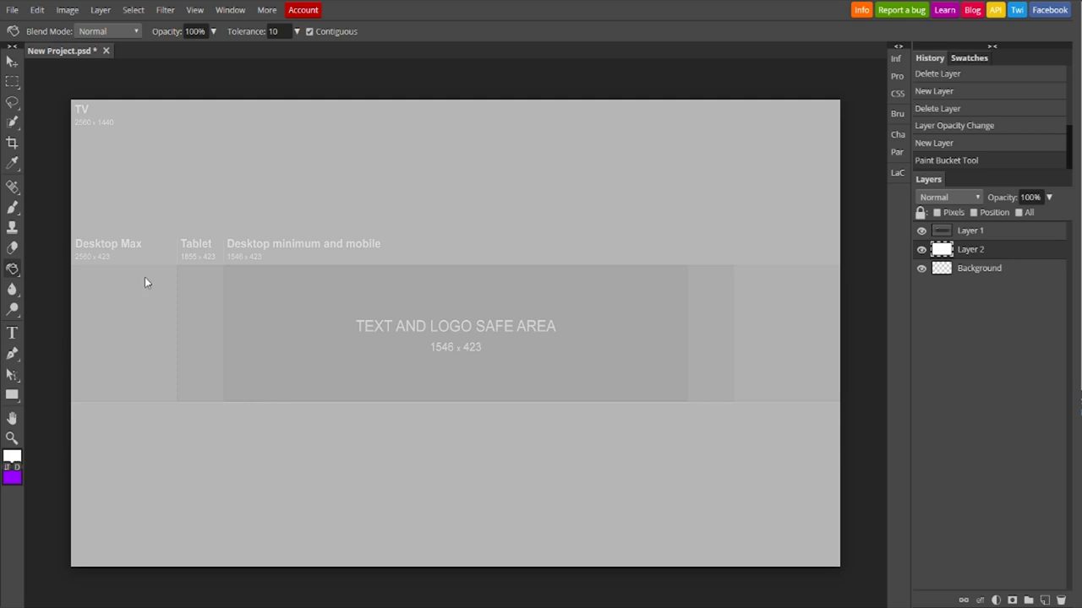
{"action": "right_click", "coordinate": [12, 394]}
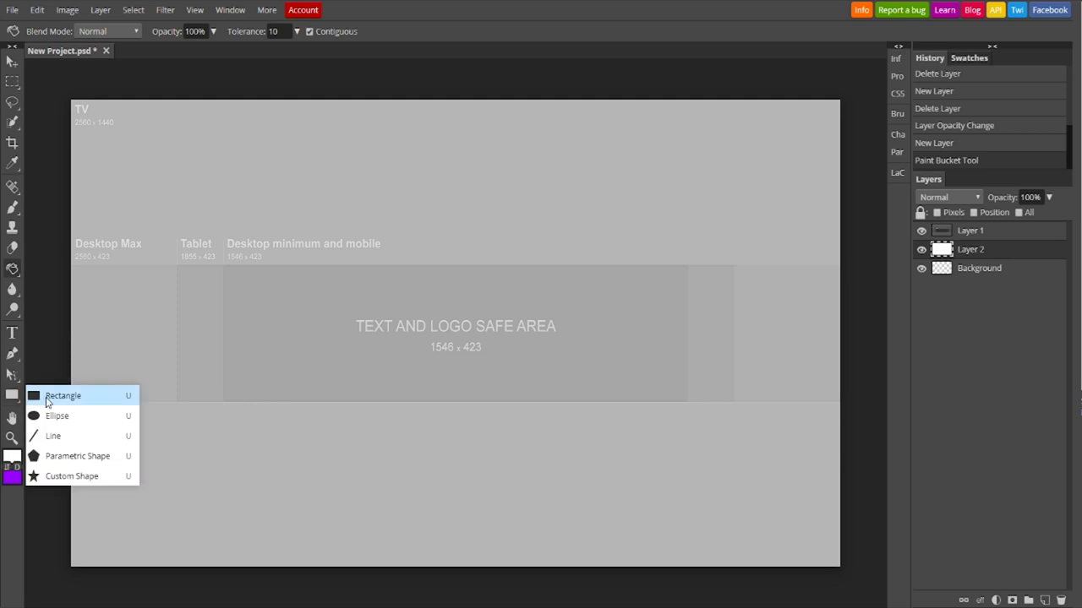
Step: Draw a red square left of the safe area, rasterize Shape 3, and rotate it about 47° into a diamond
{"action": "left_click", "coordinate": [48, 397]}
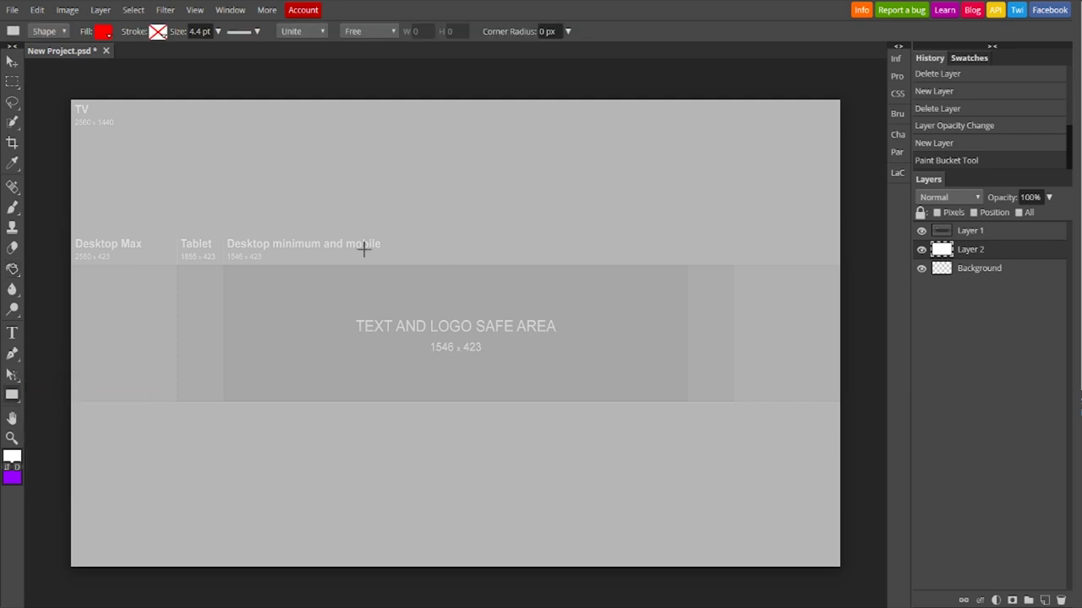
{"action": "left_click_drag", "start_coordinate": [193, 246], "coordinate": [366, 418]}
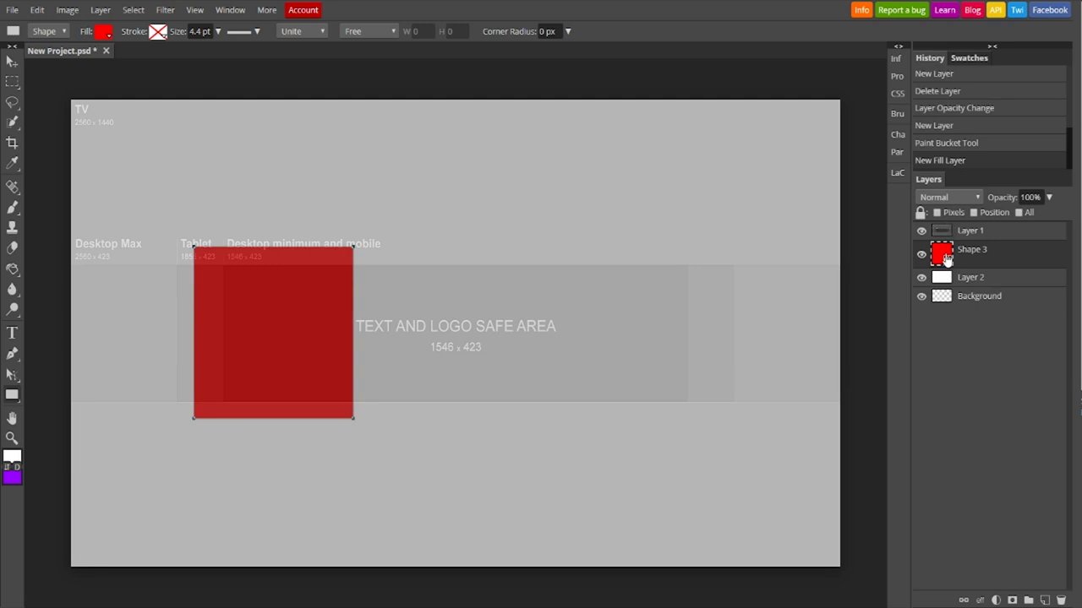
{"action": "right_click", "coordinate": [947, 256]}
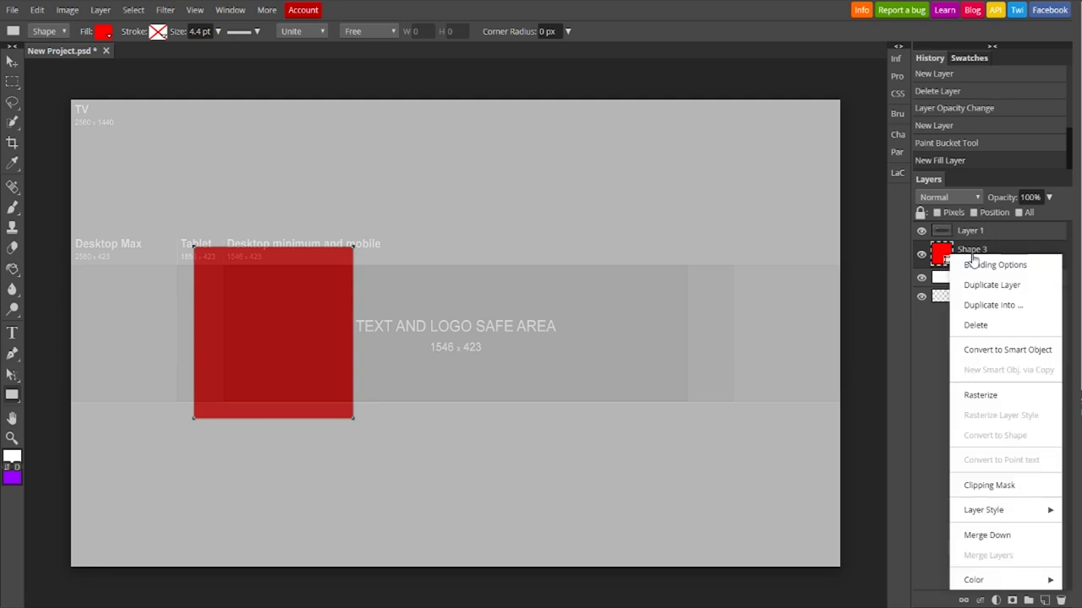
{"action": "left_click", "coordinate": [981, 394]}
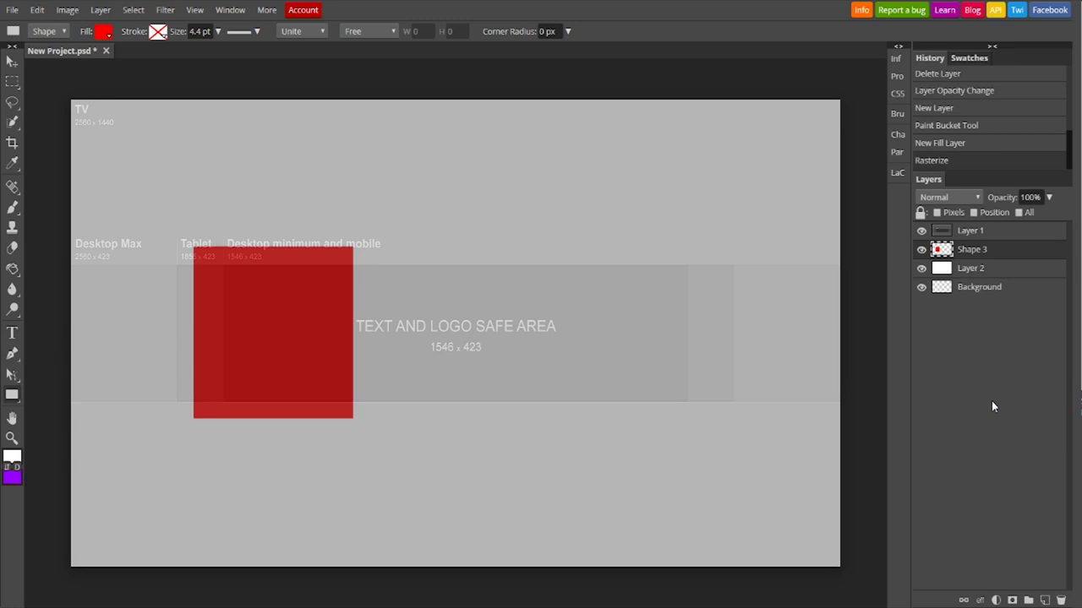
{"action": "left_click", "coordinate": [12, 61]}
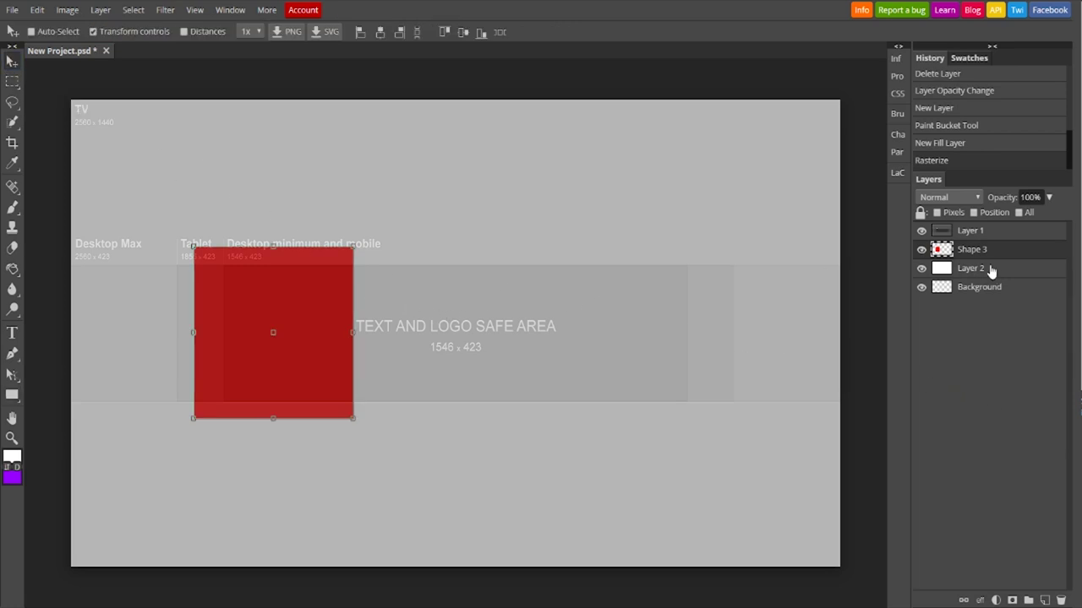
{"action": "left_click_drag", "start_coordinate": [343, 296], "coordinate": [297, 360]}
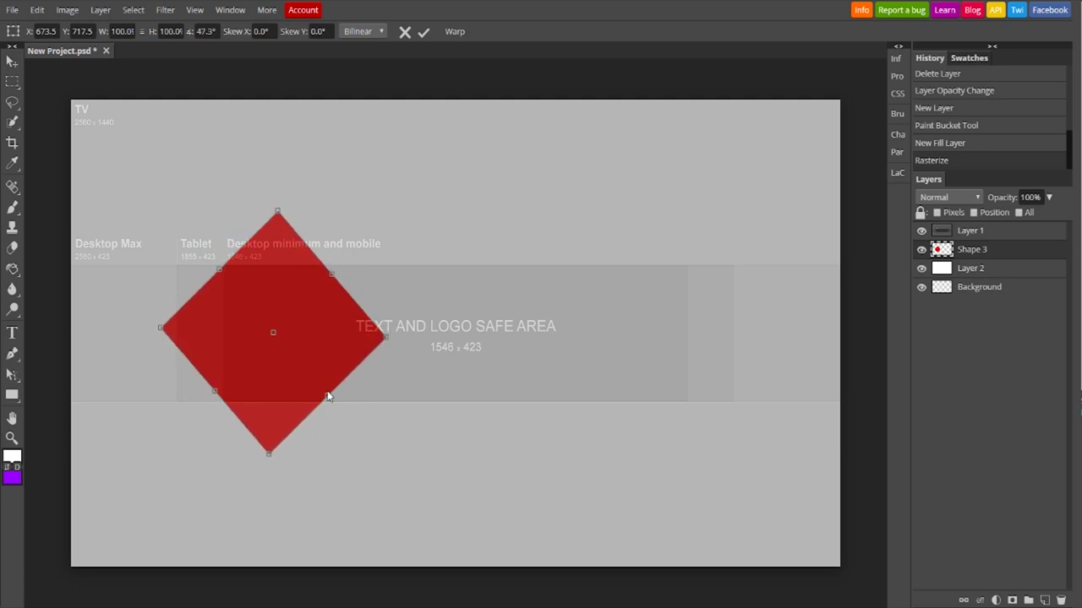
Step: Duplicate the diamond into a row of three and shift them slightly left
{"action": "key", "text": "Return"}
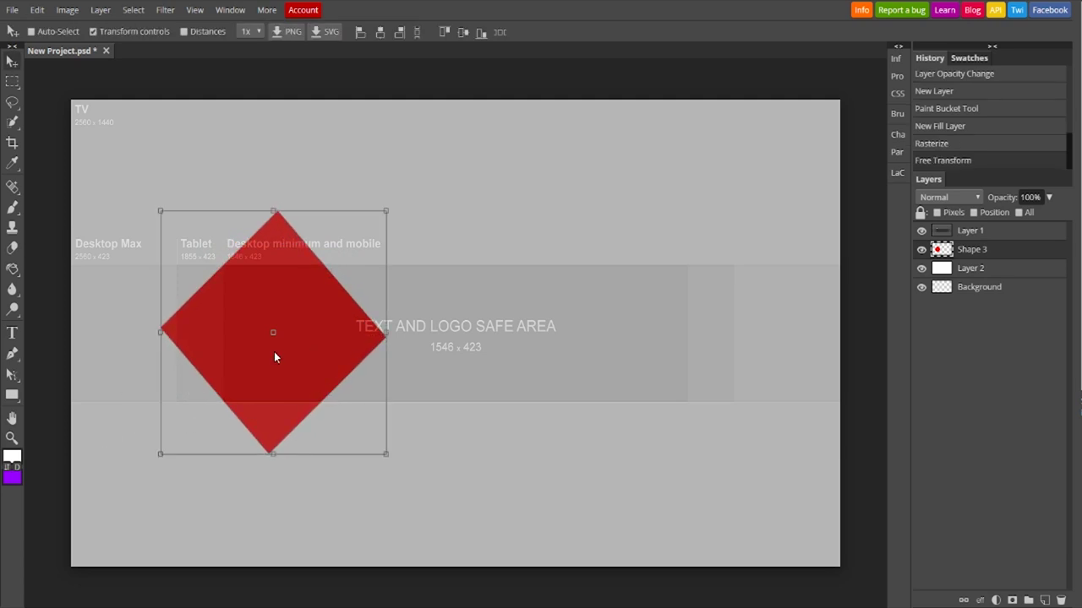
{"action": "left_click_drag", "start_coordinate": [269, 358], "coordinate": [705, 387]}
{"action": "left_click", "coordinate": [974, 287], "text": "shift"}
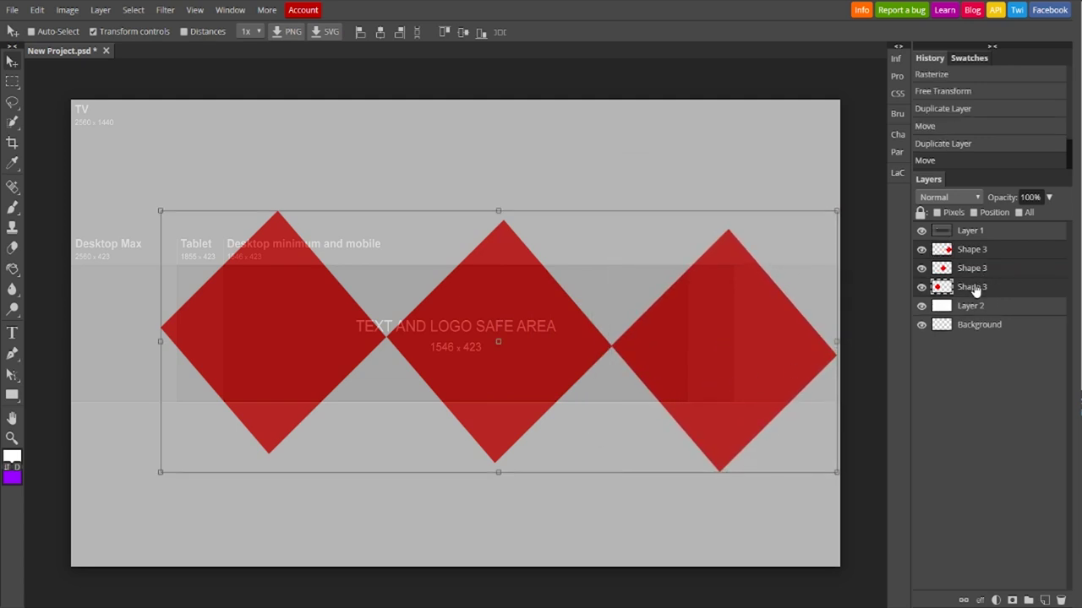
{"action": "left_click_drag", "start_coordinate": [732, 392], "coordinate": [693, 383]}
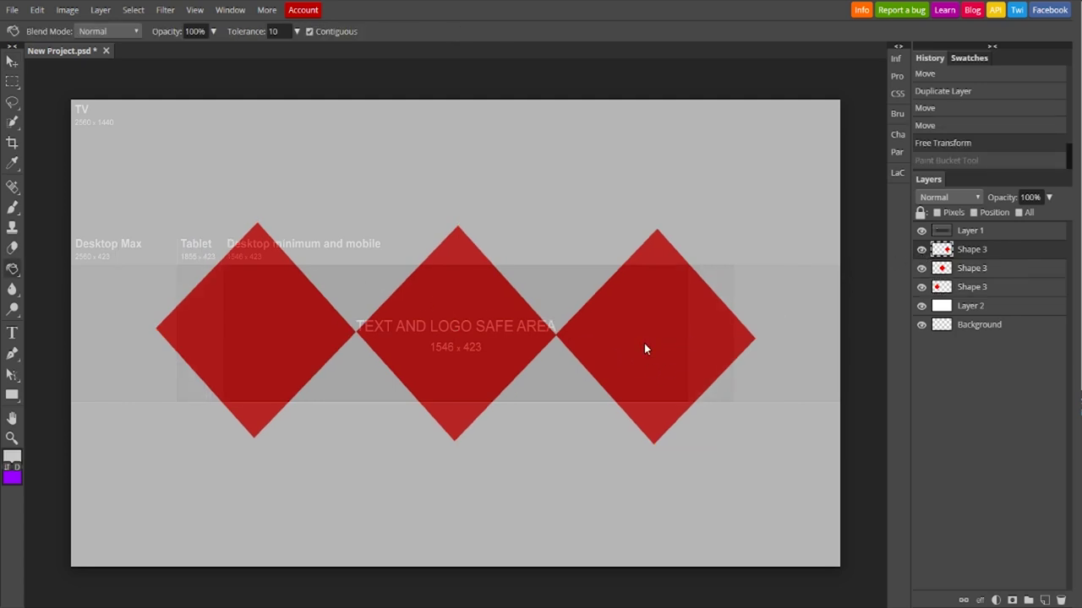
Step: Fill all three diamonds light grey and hide the layout template
{"action": "left_click", "coordinate": [644, 343]}
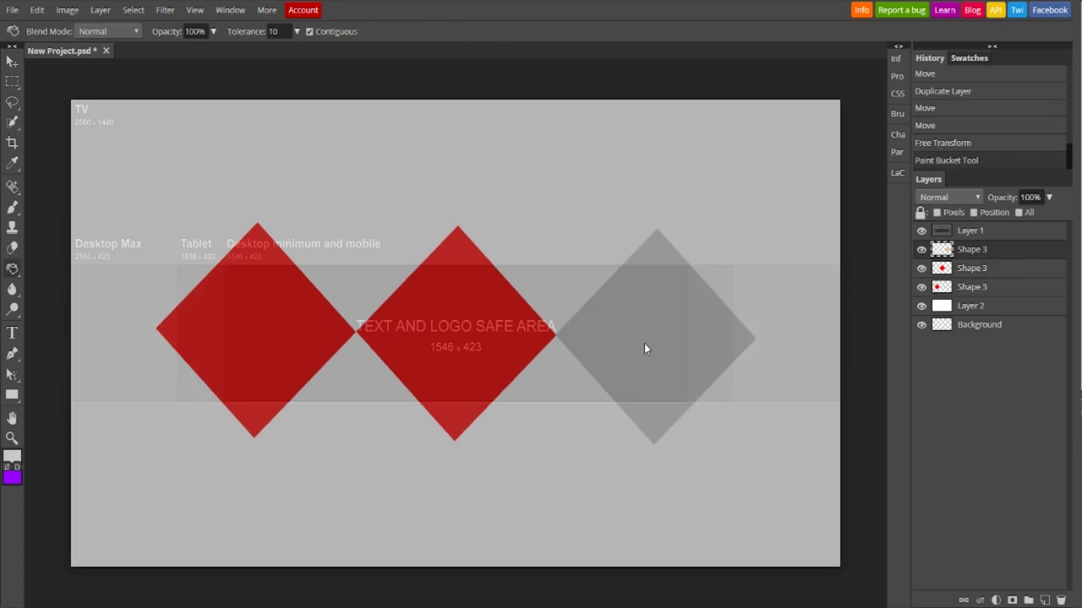
{"action": "left_click", "coordinate": [1002, 276]}
{"action": "left_click", "coordinate": [482, 324]}
{"action": "left_click", "coordinate": [966, 288]}
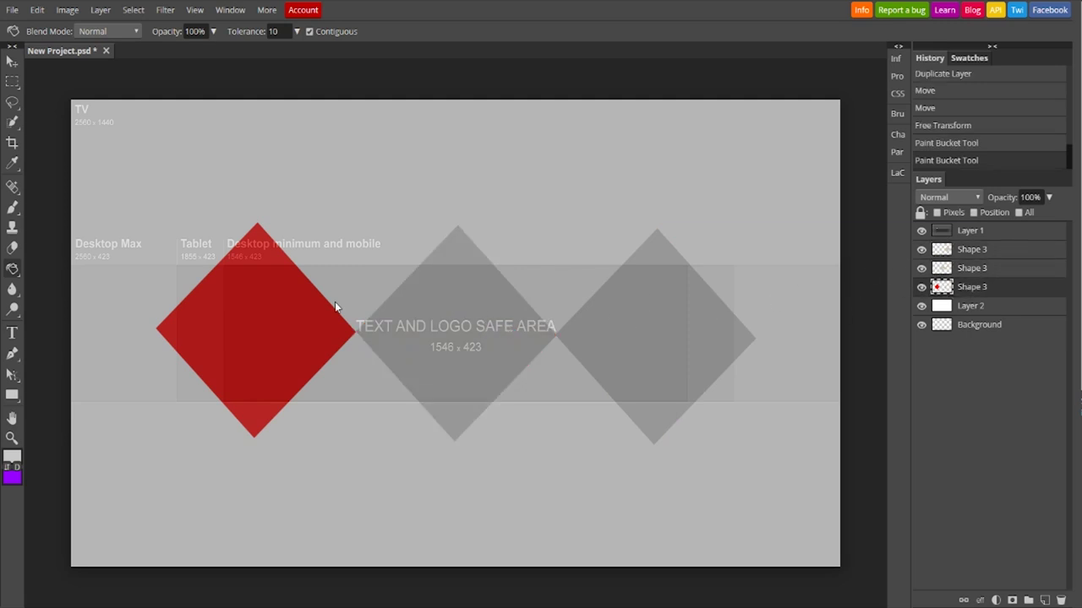
{"action": "left_click", "coordinate": [264, 305]}
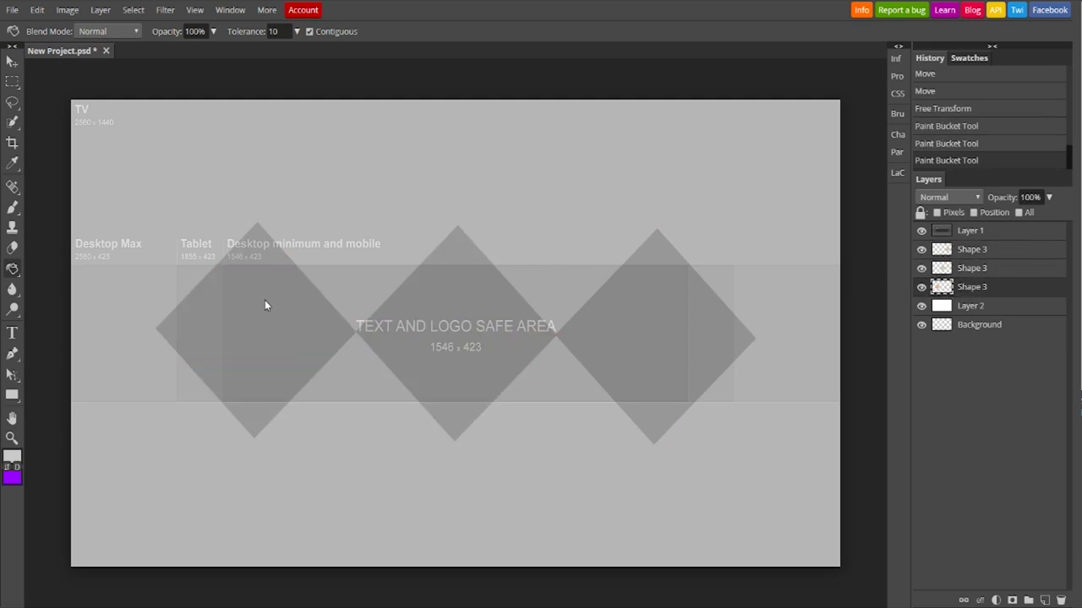
{"action": "left_click", "coordinate": [921, 231]}
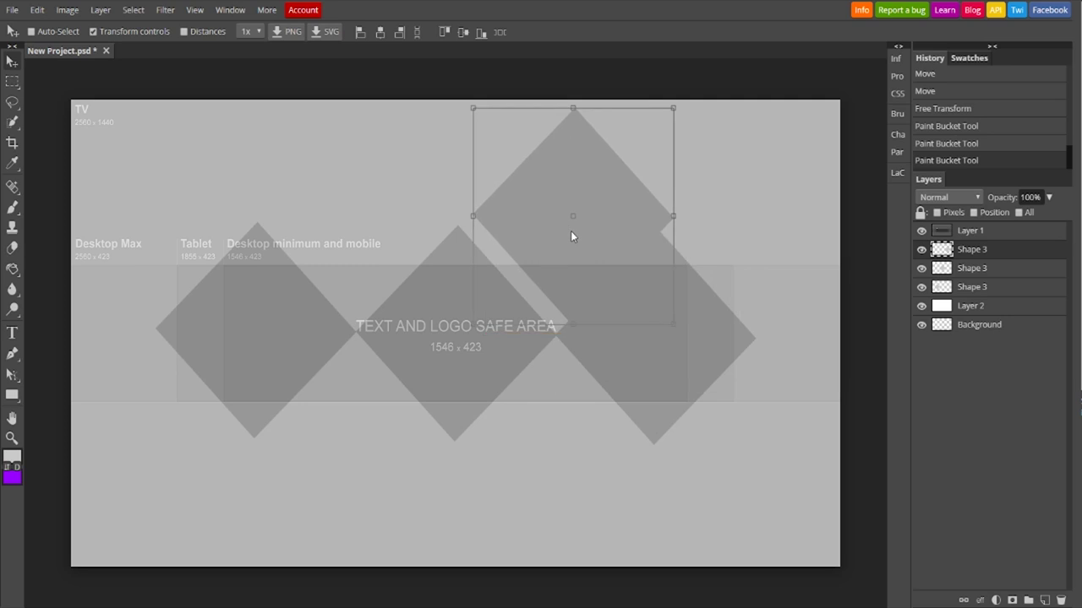
Step: Move a diamond copy up near the top centre and fill it green
{"action": "left_click_drag", "start_coordinate": [570, 231], "coordinate": [764, 459]}
{"action": "left_click", "coordinate": [967, 308]}
{"action": "key", "text": "ctrl+t"}
{"action": "left_click", "coordinate": [972, 271]}
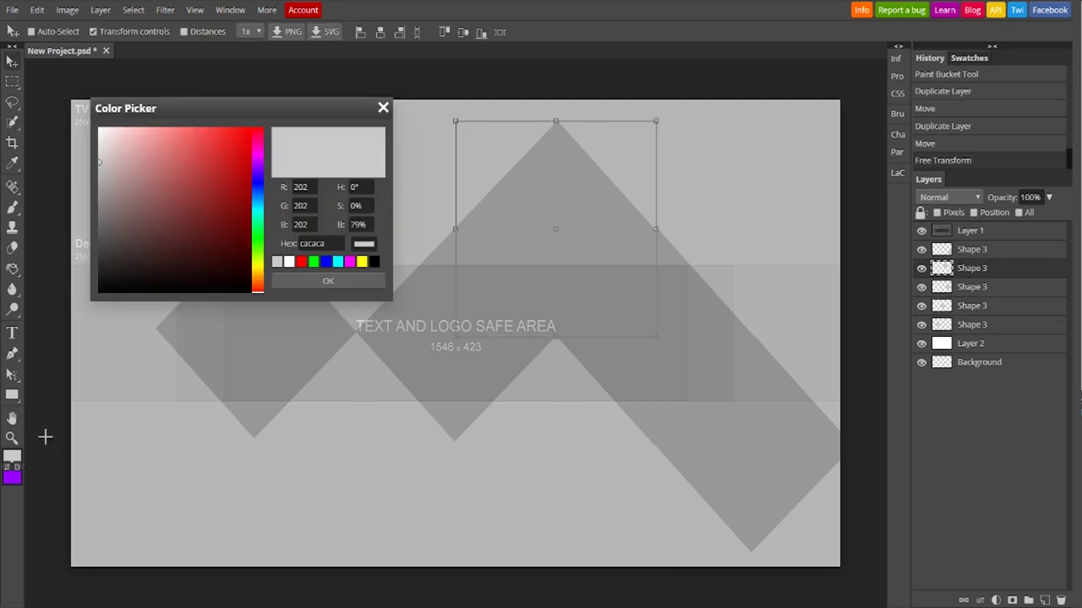
{"action": "left_click", "coordinate": [257, 203]}
{"action": "left_click", "coordinate": [237, 187]}
{"action": "left_click", "coordinate": [292, 279]}
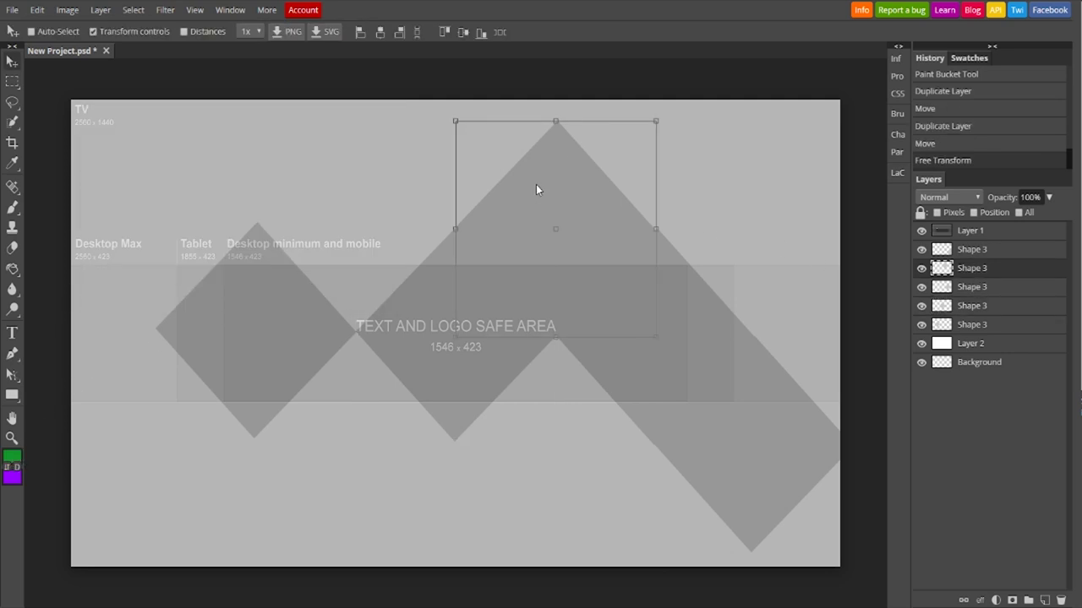
{"action": "key", "text": "g"}
{"action": "left_click", "coordinate": [558, 186]}
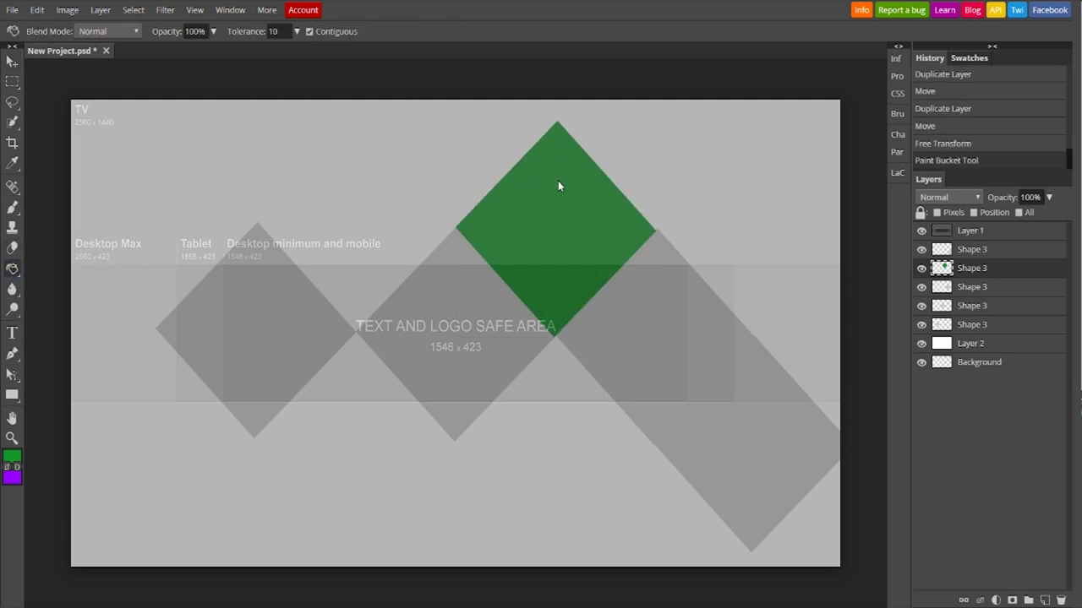
Step: Fill the bottom-right diamond bright orange
{"action": "left_click", "coordinate": [961, 287]}
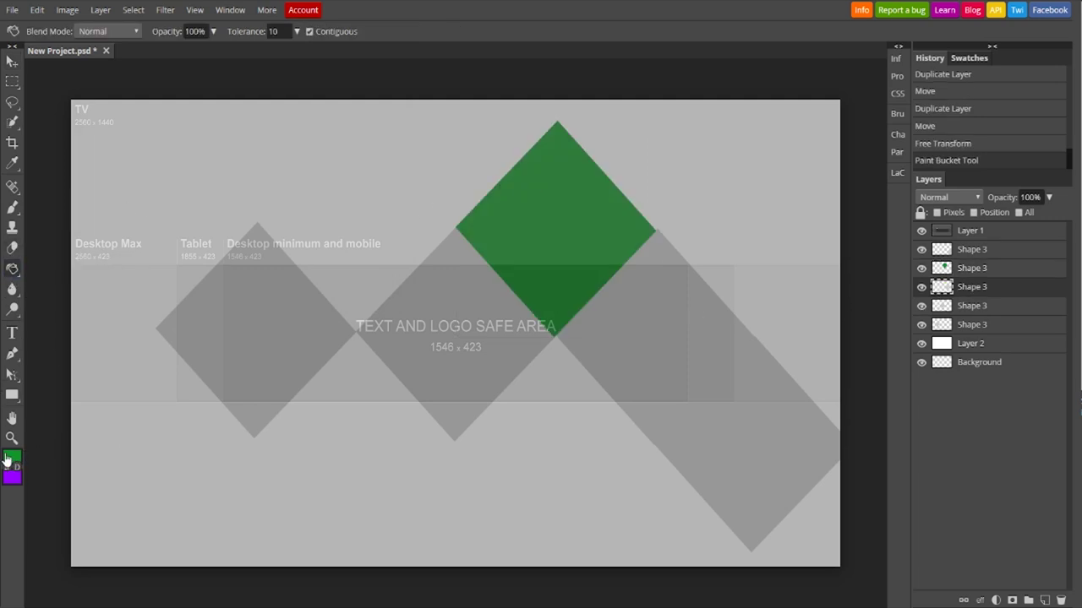
{"action": "left_click", "coordinate": [10, 458]}
{"action": "left_click", "coordinate": [257, 279]}
{"action": "left_click", "coordinate": [240, 141]}
{"action": "left_click", "coordinate": [321, 281]}
{"action": "left_click", "coordinate": [764, 438]}
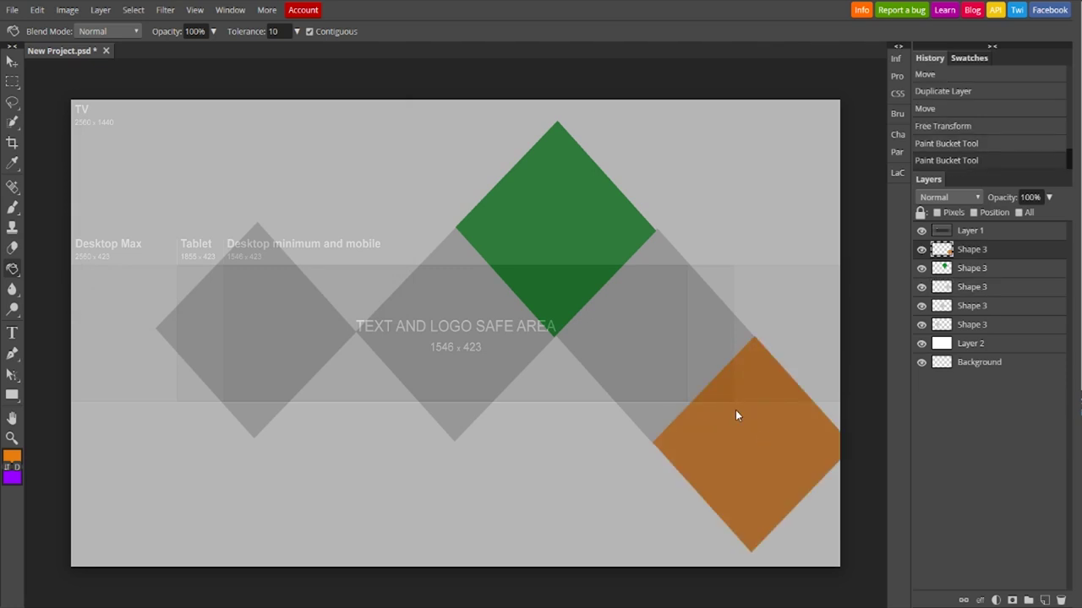
Step: Fill the right-middle diamond sky blue
{"action": "left_click", "coordinate": [12, 456]}
{"action": "left_click", "coordinate": [251, 195]}
{"action": "left_click", "coordinate": [321, 280]}
{"action": "left_click", "coordinate": [968, 288]}
{"action": "left_click", "coordinate": [650, 264]}
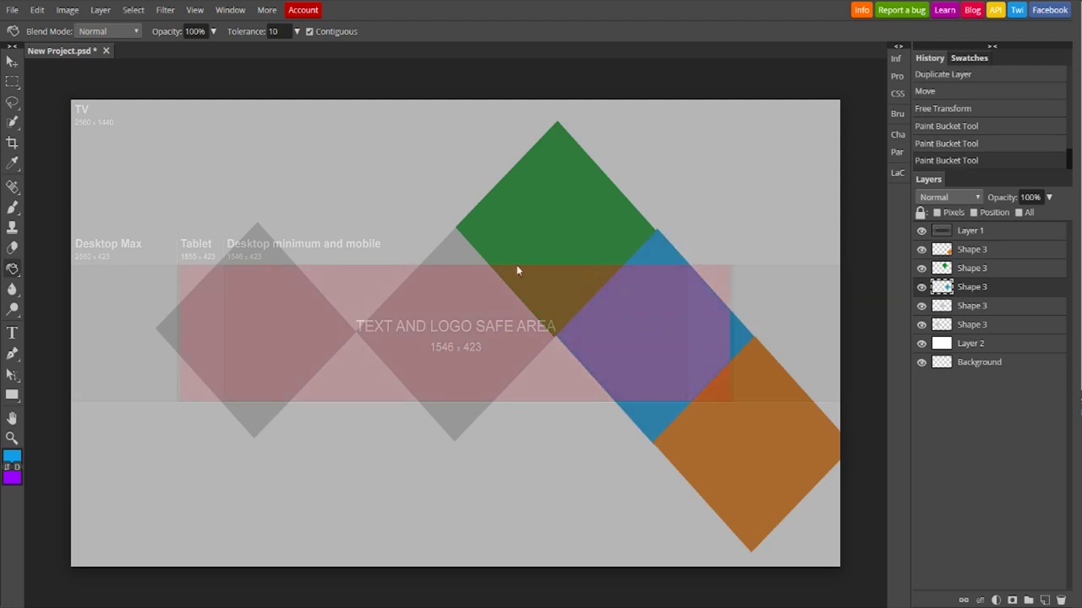
Step: Nudge the blue and orange diamonds together slightly left
{"action": "key", "text": "v"}
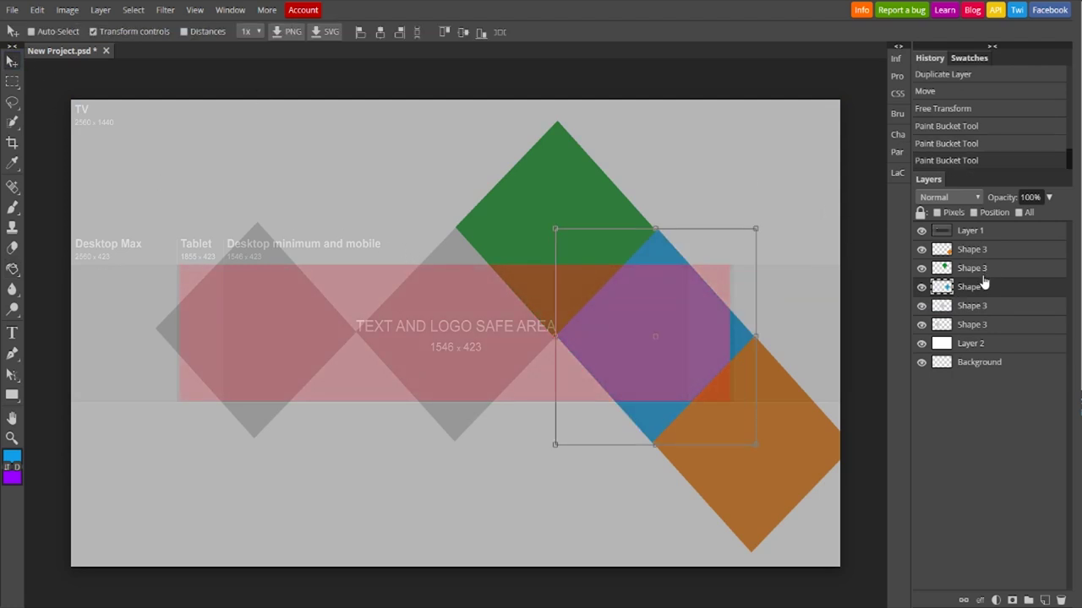
{"action": "left_click", "coordinate": [978, 254], "text": "ctrl"}
{"action": "left_click_drag", "start_coordinate": [669, 314], "coordinate": [665, 314]}
{"action": "key", "text": "ctrl+z"}
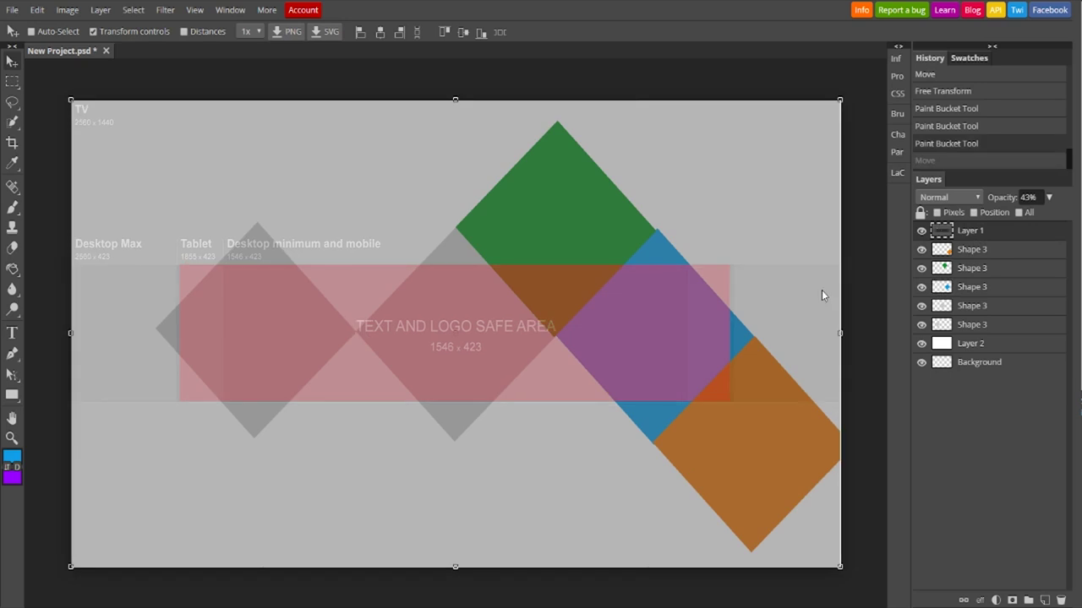
{"action": "left_click", "coordinate": [965, 288], "text": "ctrl"}
{"action": "left_click", "coordinate": [966, 288], "text": "ctrl"}
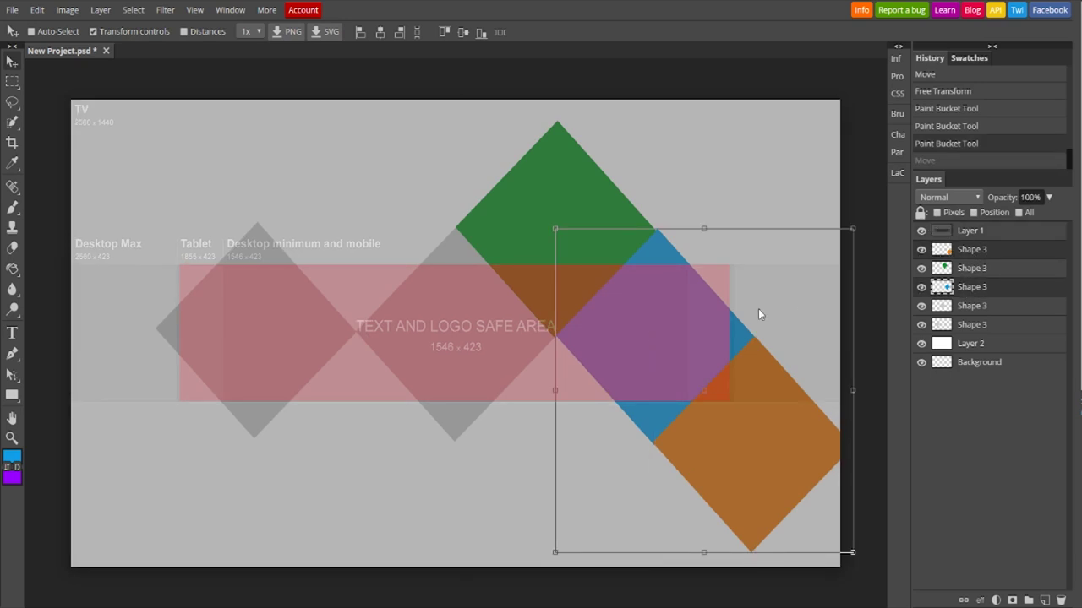
{"action": "left_click_drag", "start_coordinate": [685, 311], "coordinate": [682, 311]}
Step: Place grey diamond copies below the centre, toward the top right, and at the right edge
{"action": "left_click_drag", "start_coordinate": [448, 287], "coordinate": [530, 374]}
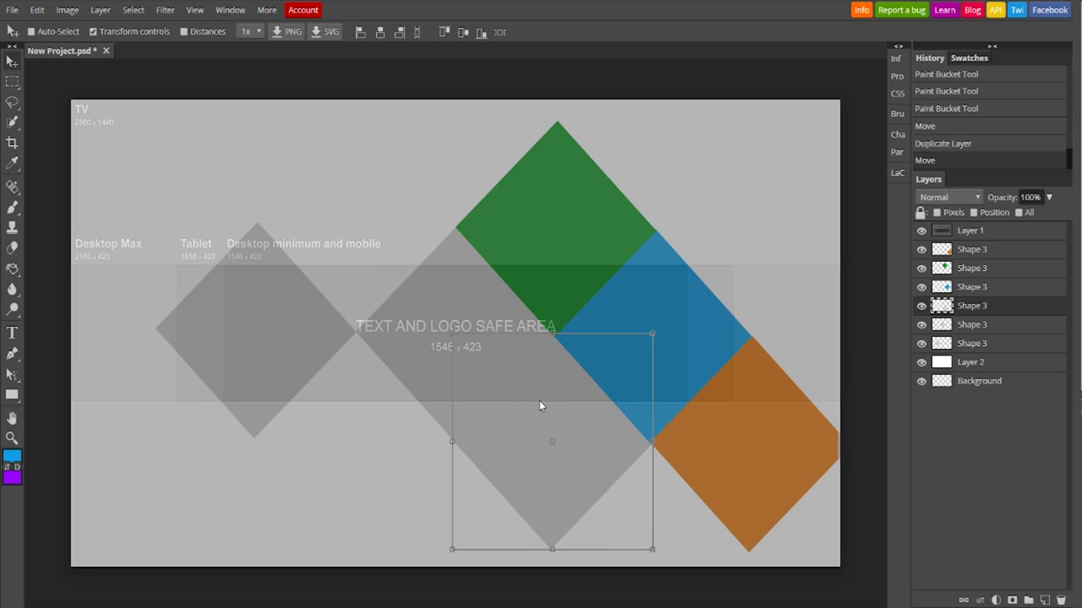
{"action": "left_click_drag", "start_coordinate": [547, 395], "coordinate": [727, 204]}
{"action": "mouse_move", "coordinate": [698, 245]}
{"action": "left_mouse_down"}
{"action": "mouse_move", "coordinate": [823, 336]}
{"action": "mouse_move", "coordinate": [792, 337]}
{"action": "left_mouse_up"}
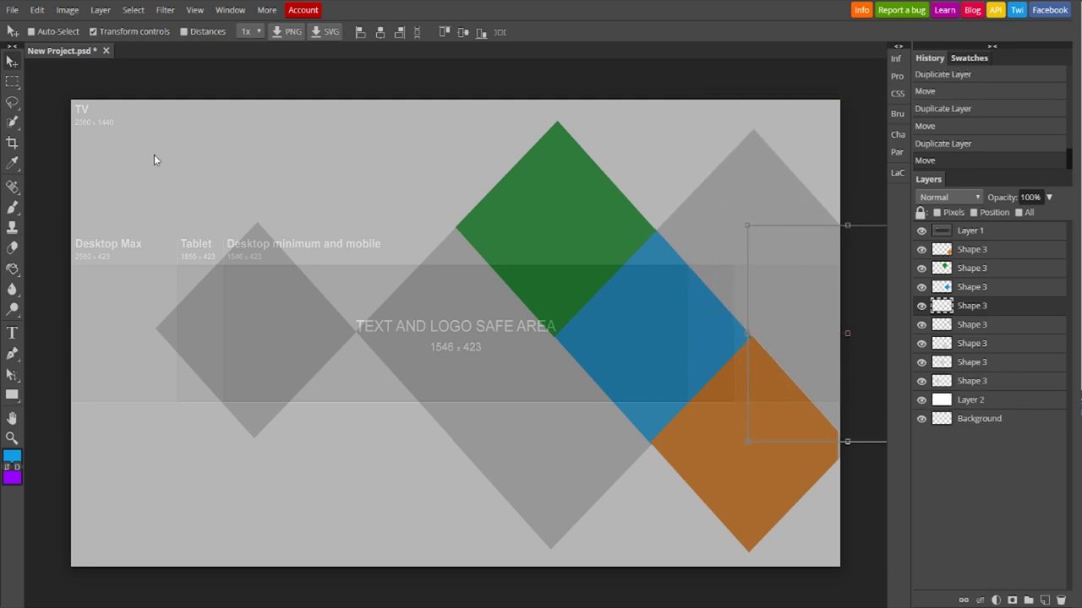
Step: Give the orange diamond a thicker white stroke outline
{"action": "left_click", "coordinate": [979, 600]}
{"action": "left_click", "coordinate": [1006, 430]}
{"action": "left_click", "coordinate": [325, 242]}
{"action": "left_click", "coordinate": [102, 128]}
{"action": "left_click", "coordinate": [303, 276]}
{"action": "left_click_drag", "start_coordinate": [266, 169], "coordinate": [275, 173]}
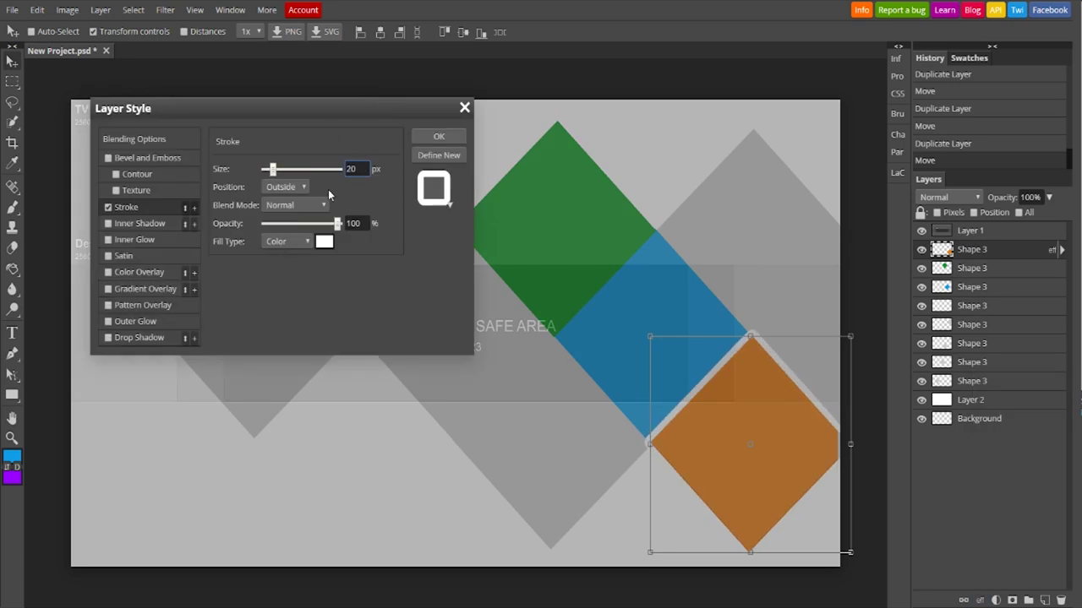
{"action": "left_click", "coordinate": [439, 136]}
Step: Add a white stroke outline to the green diamond
{"action": "left_click", "coordinate": [1045, 264]}
{"action": "left_click", "coordinate": [979, 600]}
{"action": "left_click", "coordinate": [1006, 421]}
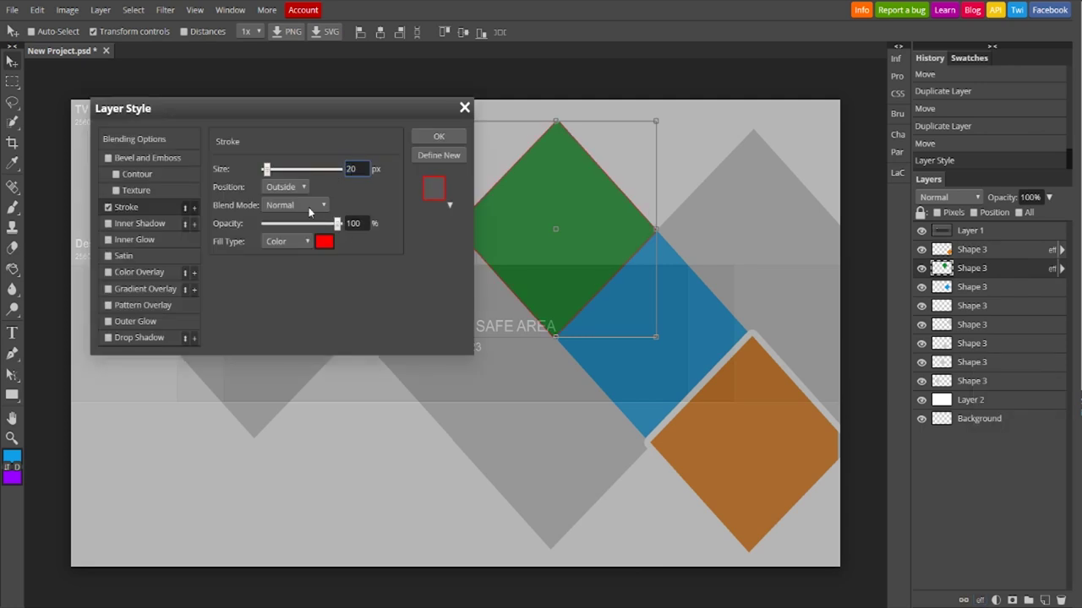
{"action": "left_click", "coordinate": [325, 241]}
{"action": "left_click", "coordinate": [101, 129]}
{"action": "left_click", "coordinate": [304, 276]}
{"action": "left_click", "coordinate": [439, 136]}
Step: Add a white stroke outline to the blue diamond
{"action": "left_click", "coordinate": [971, 286]}
{"action": "left_click", "coordinate": [980, 600]}
{"action": "left_click", "coordinate": [999, 421]}
{"action": "left_click", "coordinate": [324, 242]}
{"action": "left_click", "coordinate": [101, 129]}
{"action": "left_click", "coordinate": [317, 272]}
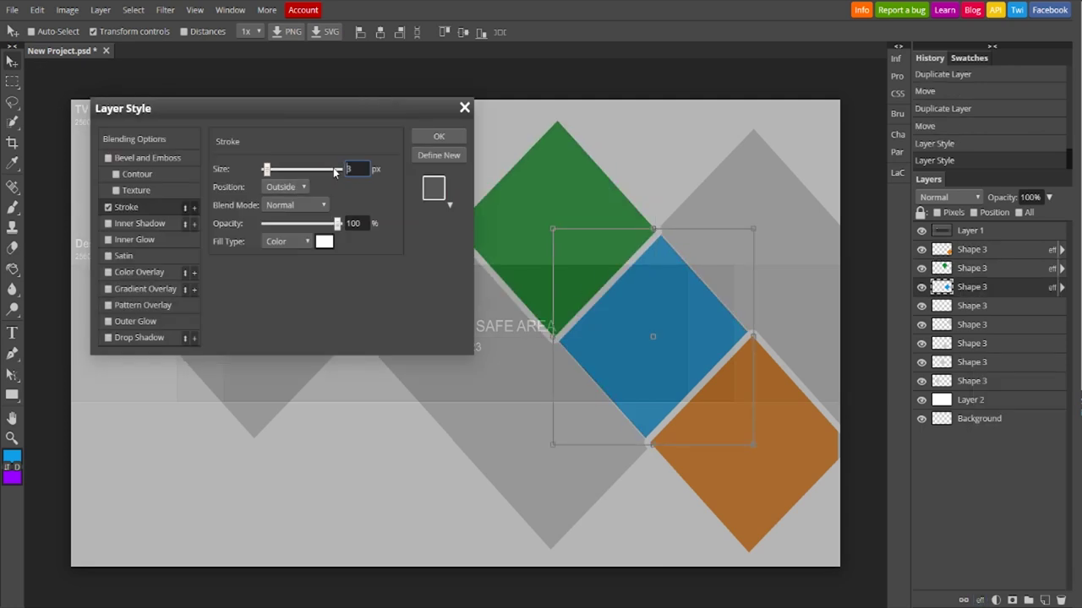
{"action": "left_click", "coordinate": [438, 138]}
Step: Add a white stroke to the right-edge grey diamond and nudge it right and down
{"action": "left_click", "coordinate": [972, 305]}
{"action": "left_click", "coordinate": [979, 600]}
{"action": "left_click", "coordinate": [942, 418]}
{"action": "left_click", "coordinate": [325, 242]}
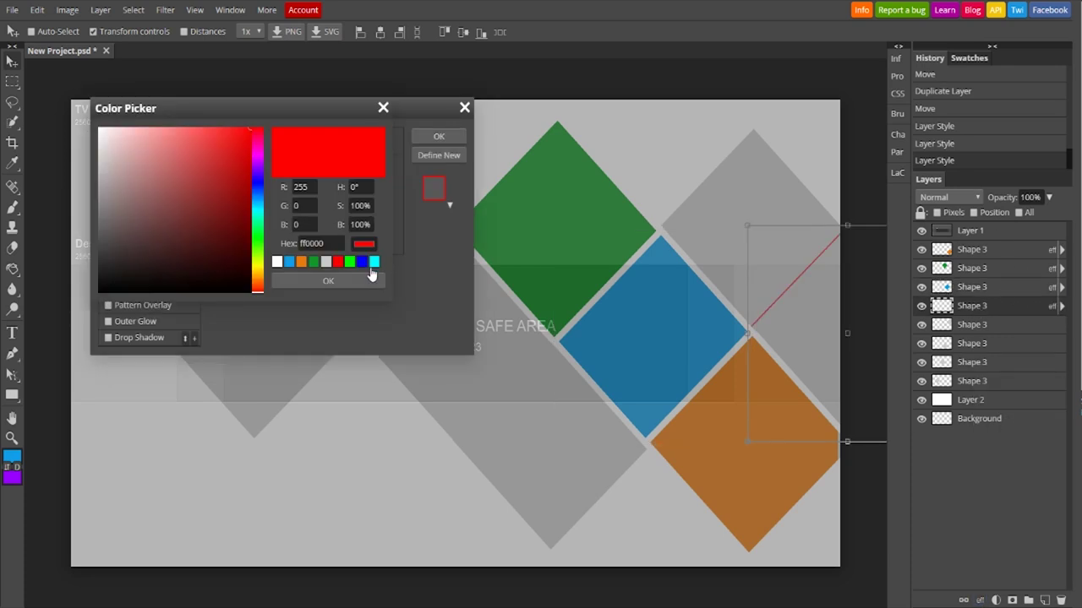
{"action": "left_click", "coordinate": [276, 261]}
{"action": "left_click", "coordinate": [309, 279]}
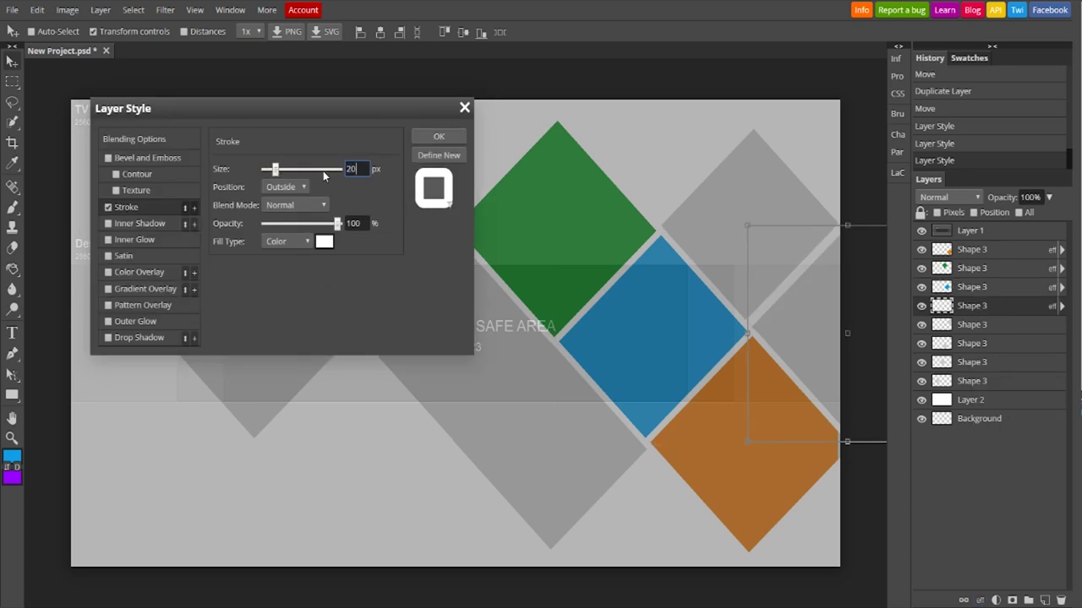
{"action": "left_click", "coordinate": [439, 136]}
{"action": "left_click_drag", "start_coordinate": [803, 324], "coordinate": [808, 327]}
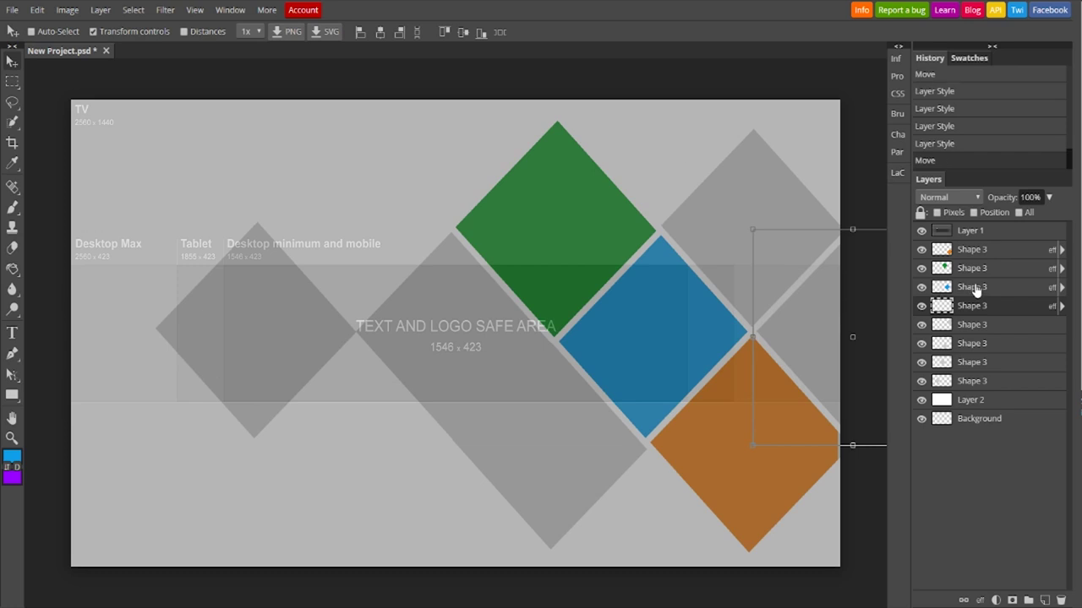
Step: Add a white stroke to the top-right grey diamond and nudge it into place
{"action": "left_click", "coordinate": [972, 324]}
{"action": "left_click", "coordinate": [979, 600]}
{"action": "left_click", "coordinate": [943, 418]}
{"action": "left_click", "coordinate": [325, 241]}
{"action": "left_click", "coordinate": [276, 257]}
{"action": "left_click", "coordinate": [321, 280]}
{"action": "left_click", "coordinate": [438, 136]}
{"action": "left_click_drag", "start_coordinate": [694, 225], "coordinate": [698, 230]}
Step: Outline the lower-centre grey diamond in white, move it one layer down, and align it
{"action": "left_click", "coordinate": [972, 343]}
{"action": "left_click", "coordinate": [979, 600]}
{"action": "left_click", "coordinate": [943, 420]}
{"action": "left_click", "coordinate": [325, 242]}
{"action": "left_click", "coordinate": [277, 262]}
{"action": "left_click", "coordinate": [330, 281]}
{"action": "left_click", "coordinate": [439, 136]}
{"action": "left_click_drag", "start_coordinate": [530, 400], "coordinate": [537, 408]}
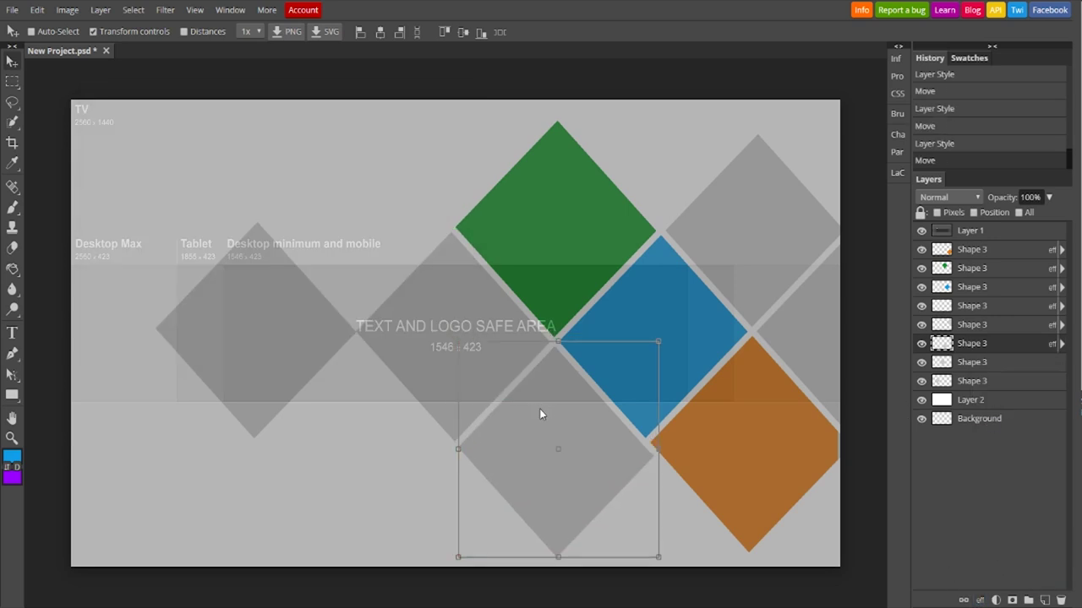
{"action": "key", "text": "ctrl+["}
{"action": "left_click_drag", "start_coordinate": [590, 430], "coordinate": [579, 416]}
Step: Add a 20 px white stroke outline to the left grey diamond
{"action": "left_click", "coordinate": [968, 382]}
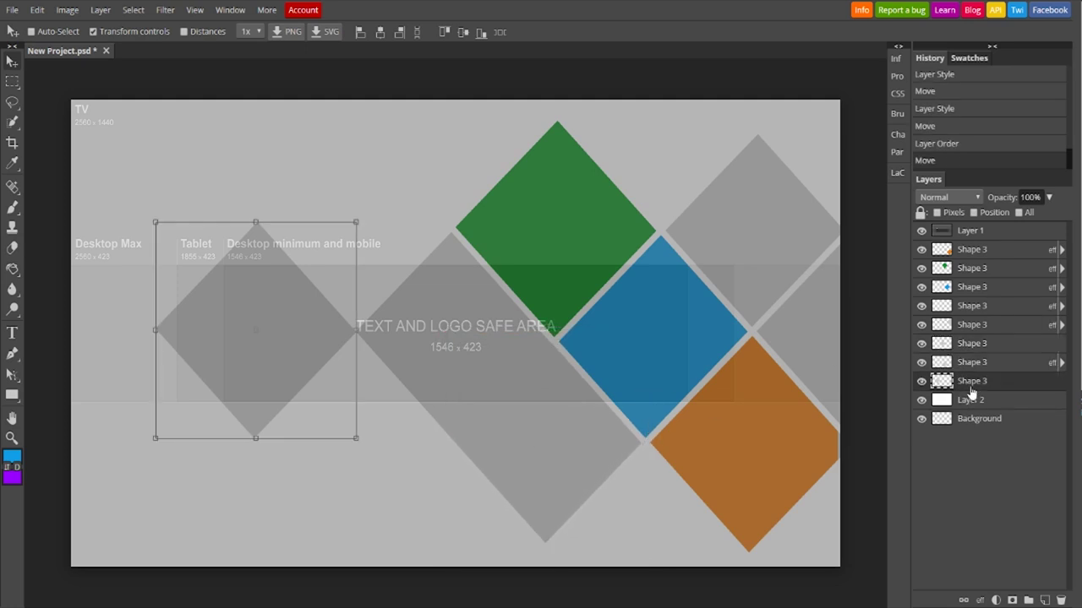
{"action": "left_click", "coordinate": [967, 344]}
{"action": "left_click", "coordinate": [978, 600]}
{"action": "left_click", "coordinate": [1003, 434]}
{"action": "left_click", "coordinate": [324, 241]}
{"action": "left_click", "coordinate": [100, 124]}
{"action": "left_click", "coordinate": [321, 285]}
{"action": "double_click", "coordinate": [355, 169]}
{"action": "type", "text": "20"}
{"action": "left_click", "coordinate": [436, 137]}
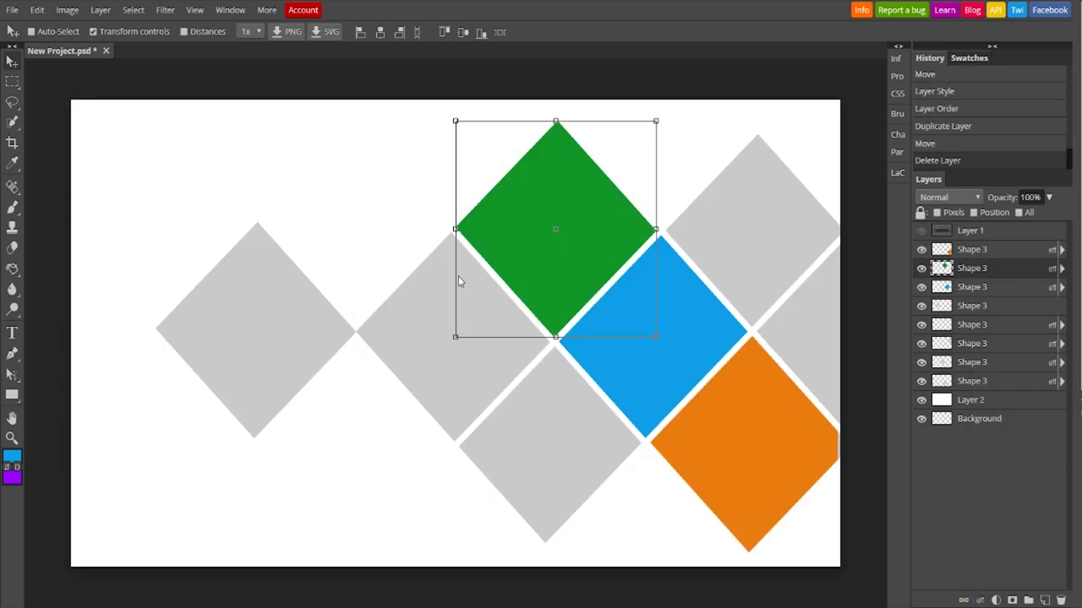
Step: Place a green diamond copy at the left edge and change its stroke to the diamond's green
{"action": "left_click_drag", "start_coordinate": [597, 234], "coordinate": [159, 315]}
{"action": "right_click", "coordinate": [12, 81]}
{"action": "left_click", "coordinate": [118, 104]}
{"action": "left_click", "coordinate": [11, 61]}
{"action": "left_click", "coordinate": [1062, 268]}
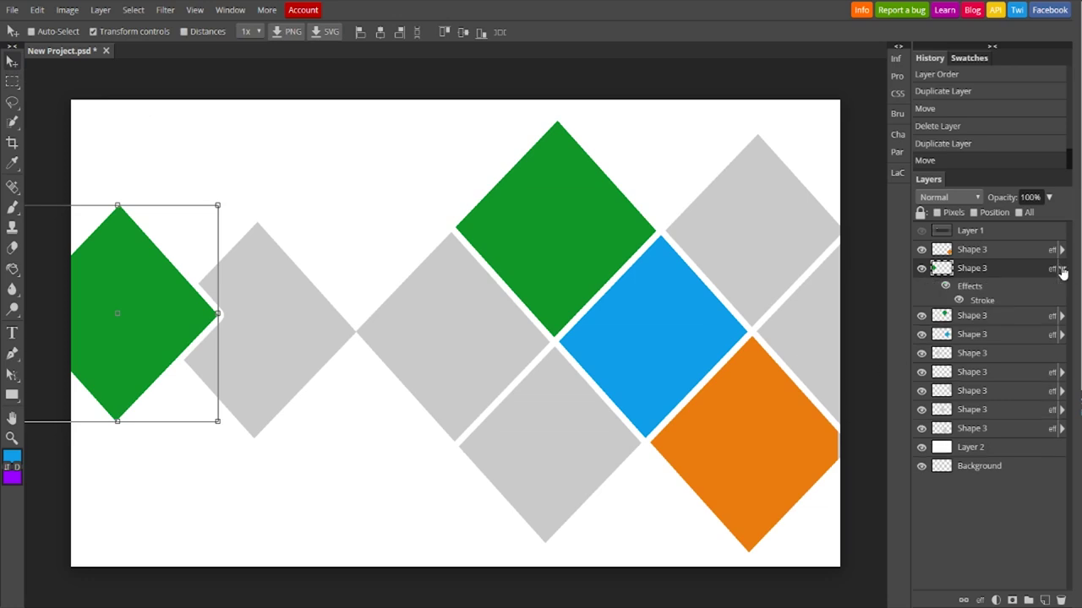
{"action": "double_click", "coordinate": [982, 300]}
{"action": "left_click_drag", "start_coordinate": [191, 120], "coordinate": [516, 137]}
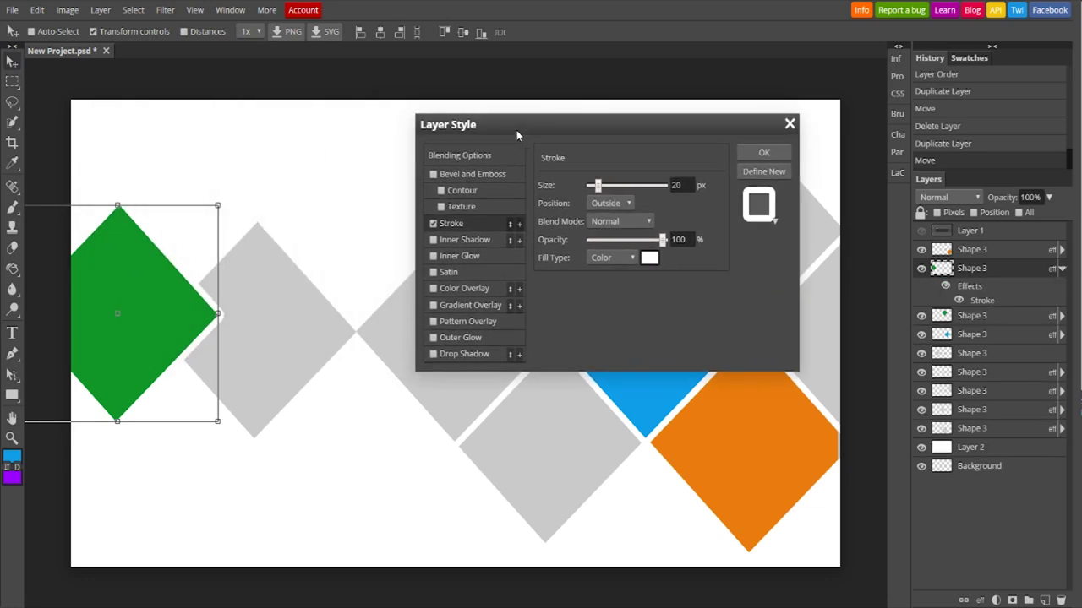
{"action": "left_click", "coordinate": [649, 256]}
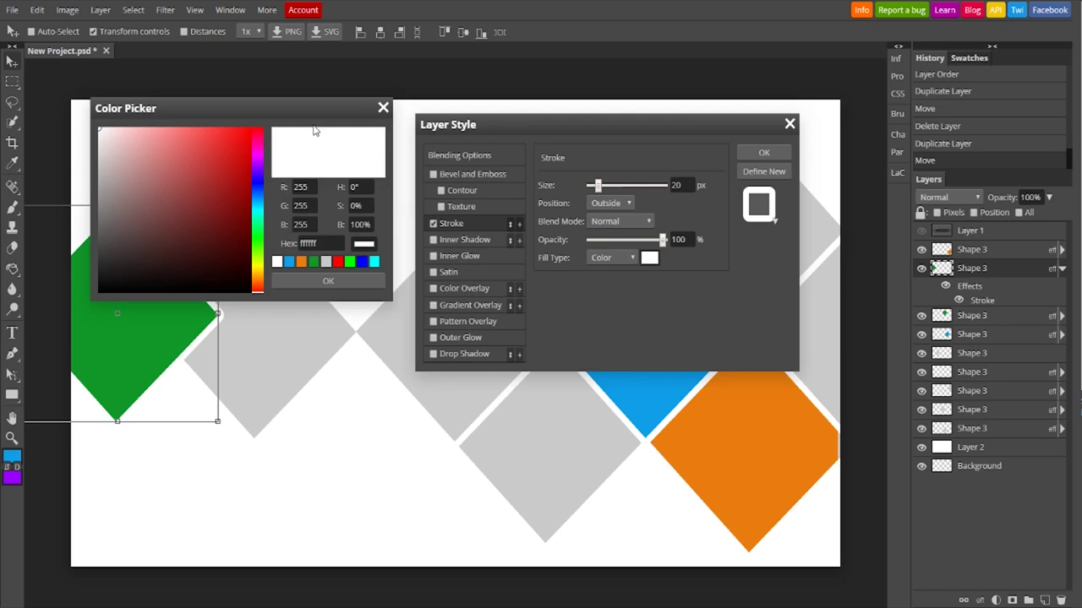
{"action": "mouse_move", "coordinate": [311, 115]}
{"action": "left_mouse_down"}
{"action": "mouse_move", "coordinate": [369, 85]}
{"action": "mouse_move", "coordinate": [464, 72]}
{"action": "left_mouse_up"}
{"action": "left_click", "coordinate": [146, 263]}
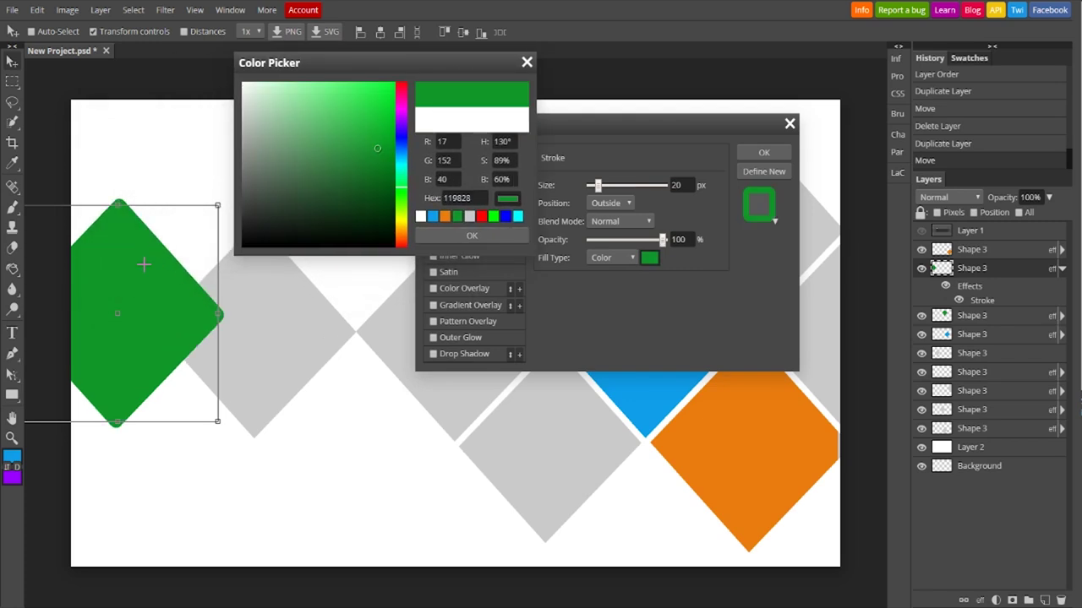
{"action": "left_click", "coordinate": [471, 236]}
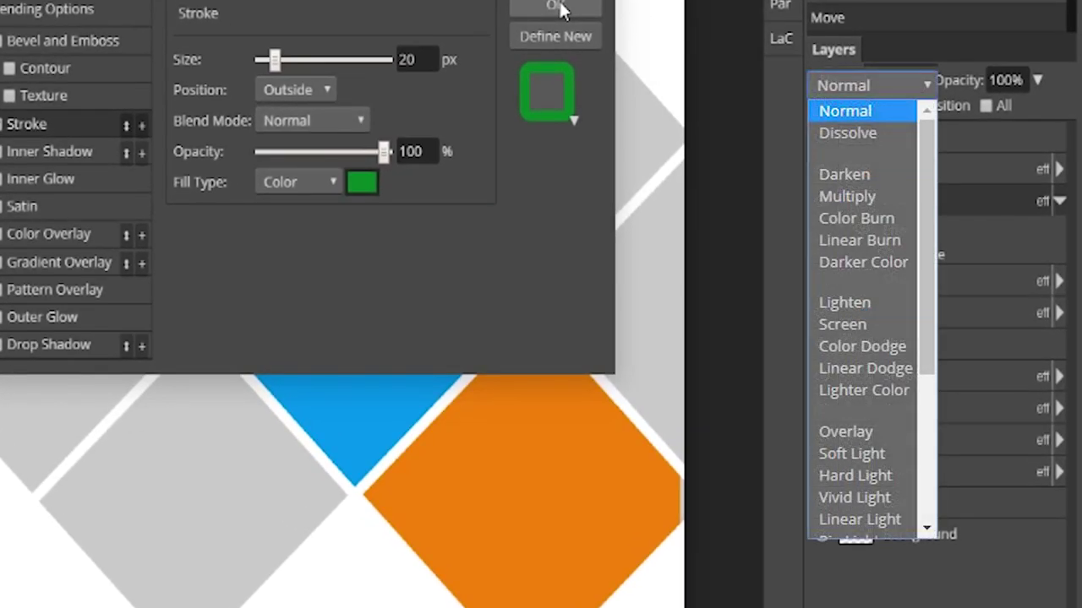
{"action": "left_click", "coordinate": [558, 7]}
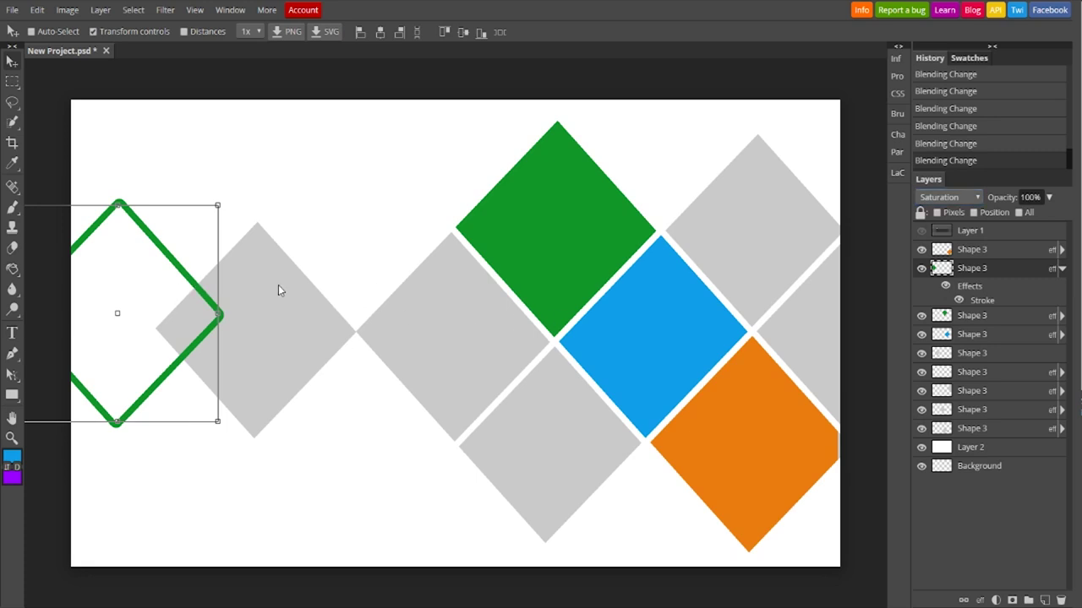
Step: Place a copy of the green outline diamond lower right, recolour its stroke blue, and show the layout guide
{"action": "left_click_drag", "start_coordinate": [157, 274], "coordinate": [296, 355]}
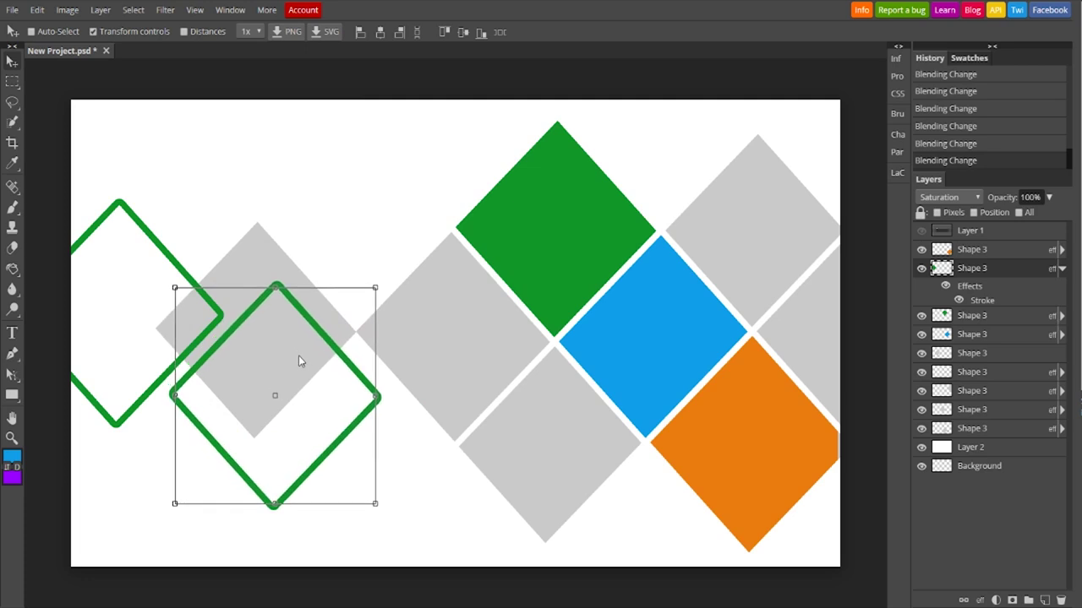
{"action": "double_click", "coordinate": [981, 303]}
{"action": "left_click", "coordinate": [326, 240]}
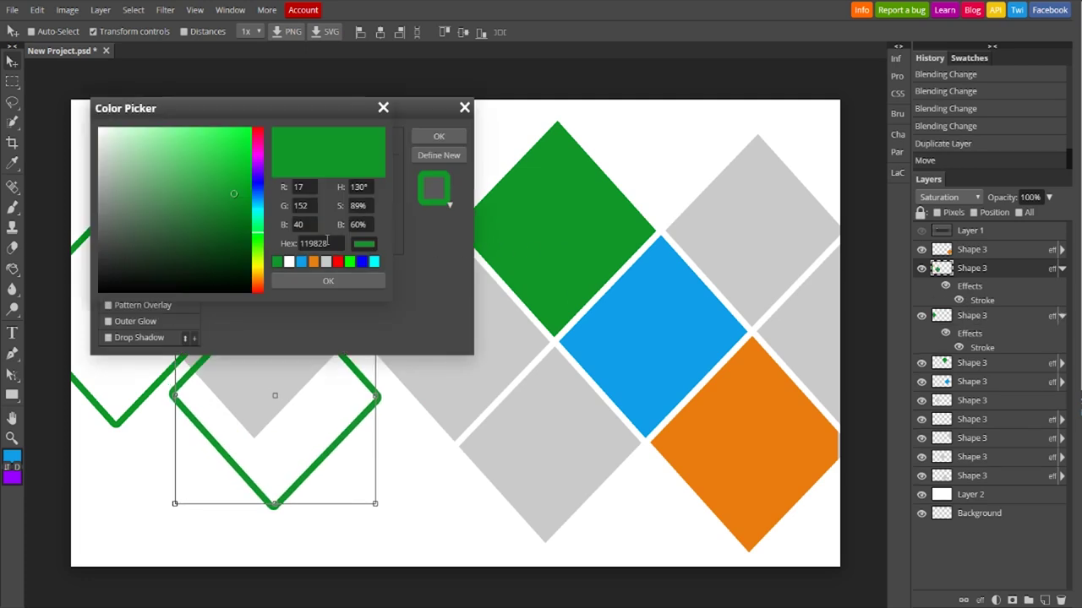
{"action": "left_click", "coordinate": [301, 262]}
{"action": "left_click", "coordinate": [328, 280]}
{"action": "left_click", "coordinate": [439, 136]}
{"action": "left_click", "coordinate": [921, 229]}
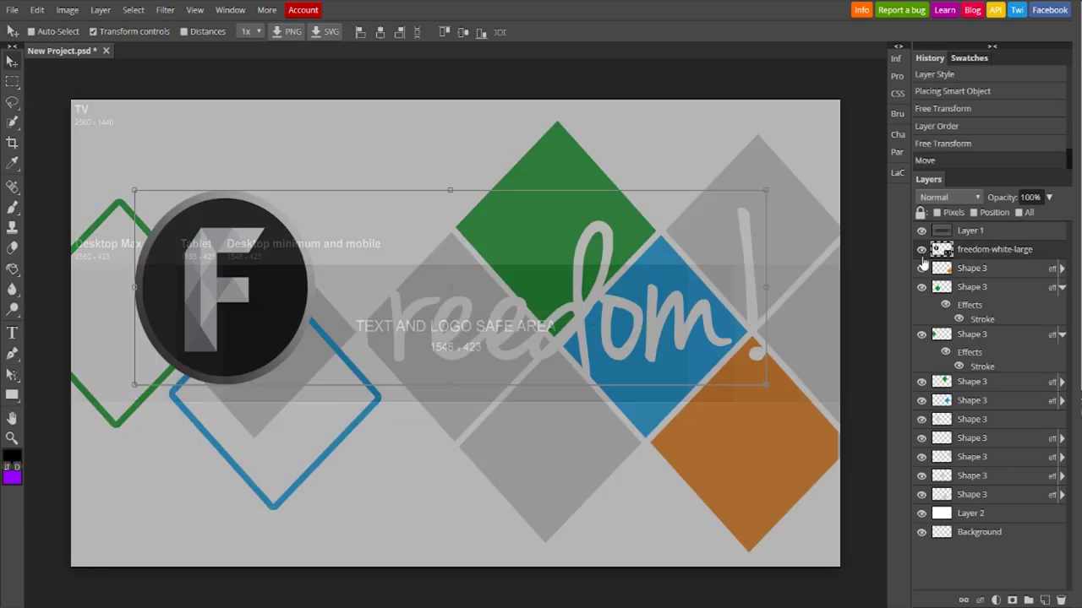
Step: Rasterize the Freedom! logo layer and Paint Bucket-fill all its letters and the exclamation mark black
{"action": "right_click", "coordinate": [974, 249]}
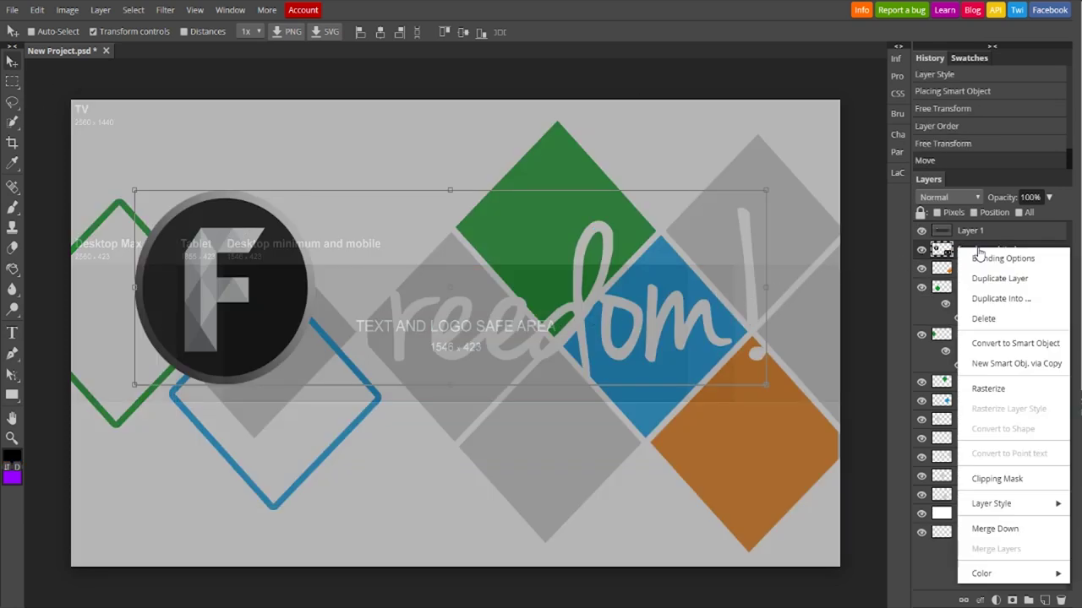
{"action": "left_click", "coordinate": [987, 391]}
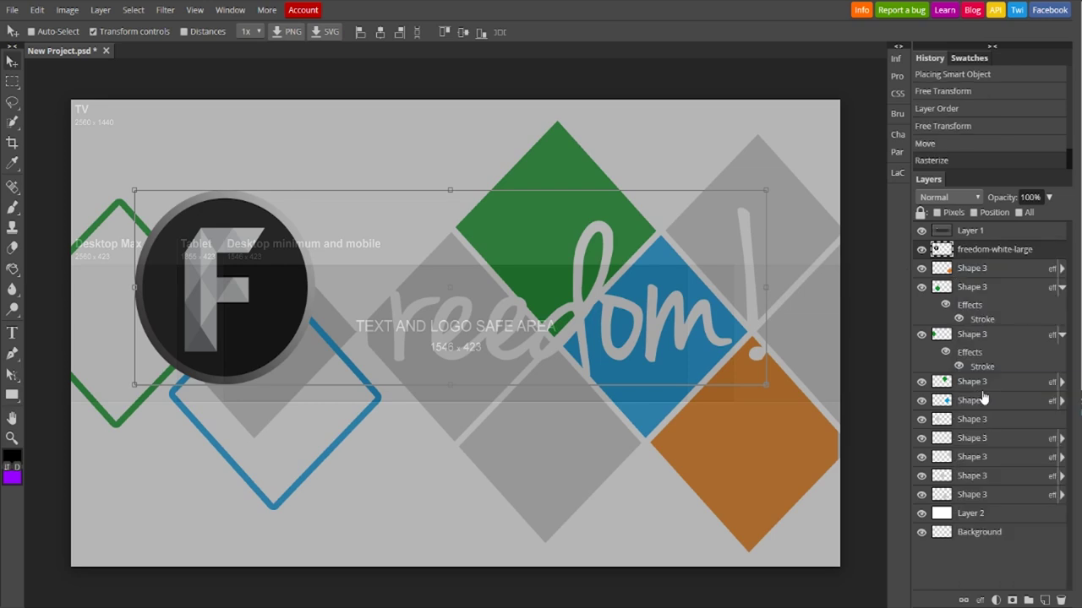
{"action": "right_click", "coordinate": [12, 268]}
{"action": "left_click", "coordinate": [51, 287]}
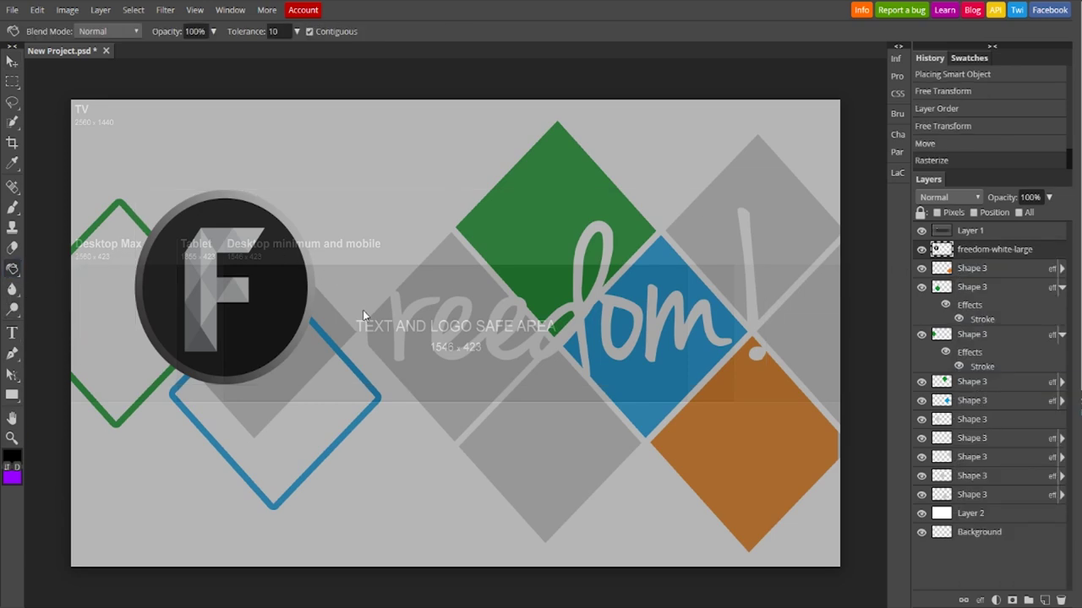
{"action": "left_click", "coordinate": [363, 310]}
{"action": "left_click", "coordinate": [397, 310]}
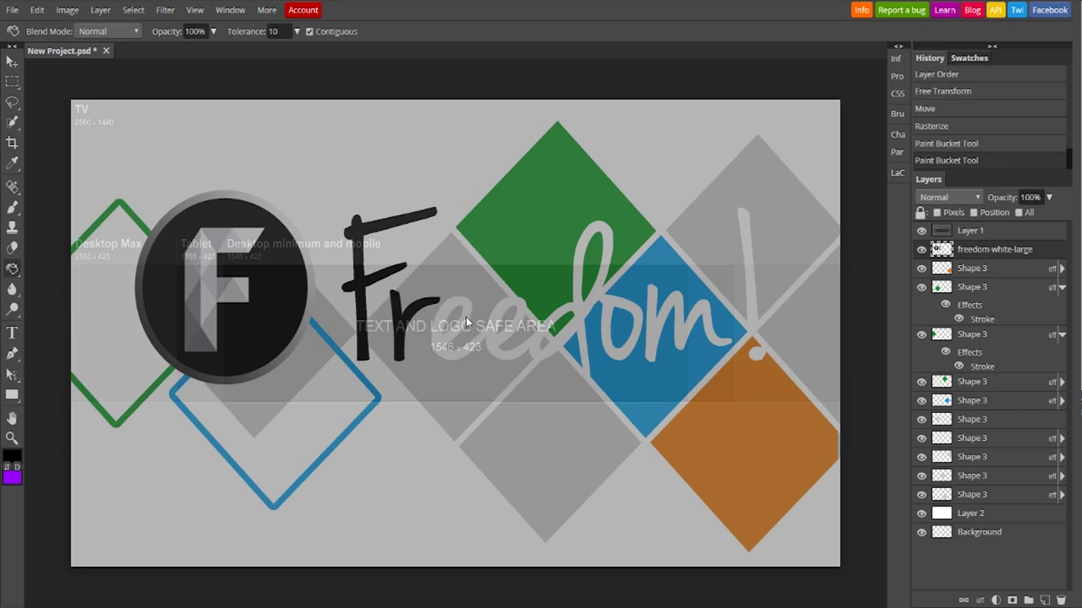
{"action": "left_click", "coordinate": [469, 323]}
{"action": "left_click", "coordinate": [659, 324]}
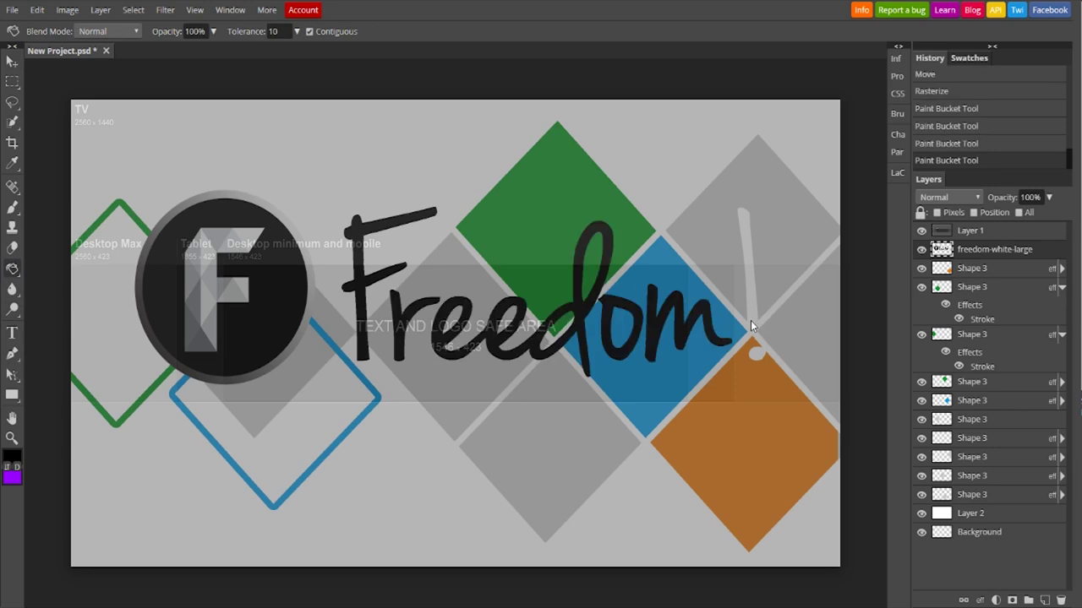
{"action": "left_click", "coordinate": [751, 320]}
{"action": "left_click", "coordinate": [758, 356]}
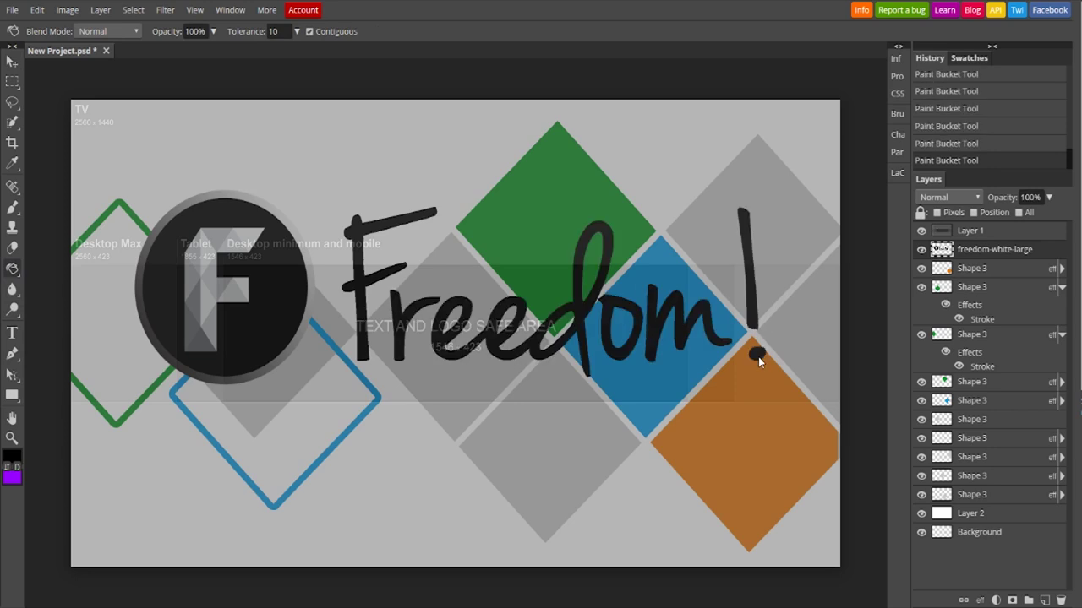
Step: Scale the Freedom! logo down to about 33% and centre it in the banner
{"action": "left_click", "coordinate": [12, 62]}
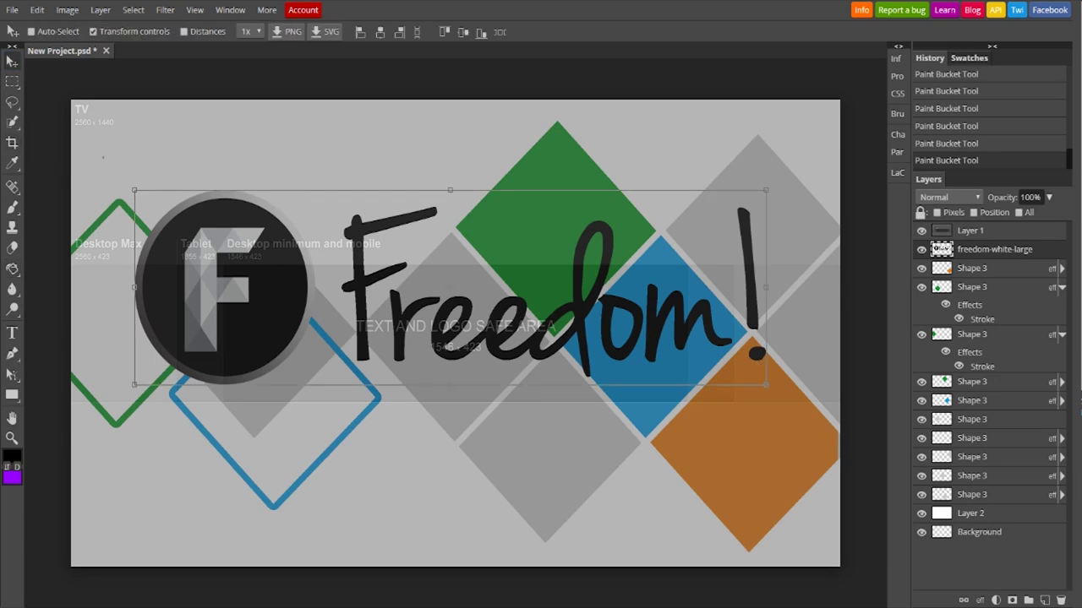
{"action": "left_click_drag", "start_coordinate": [134, 191], "coordinate": [354, 329]}
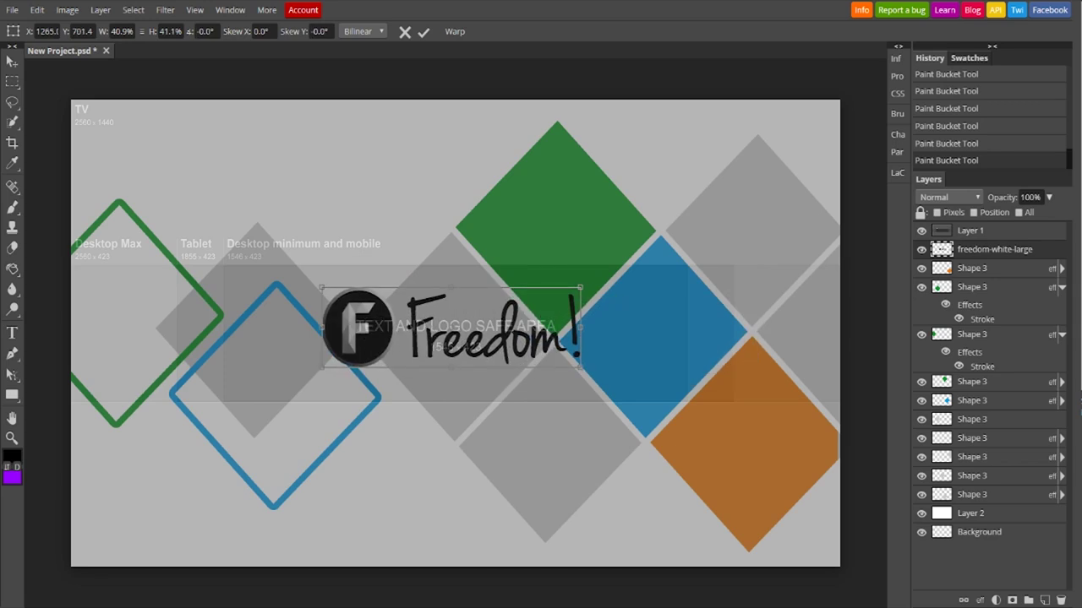
{"action": "left_click_drag", "start_coordinate": [555, 365], "coordinate": [480, 347]}
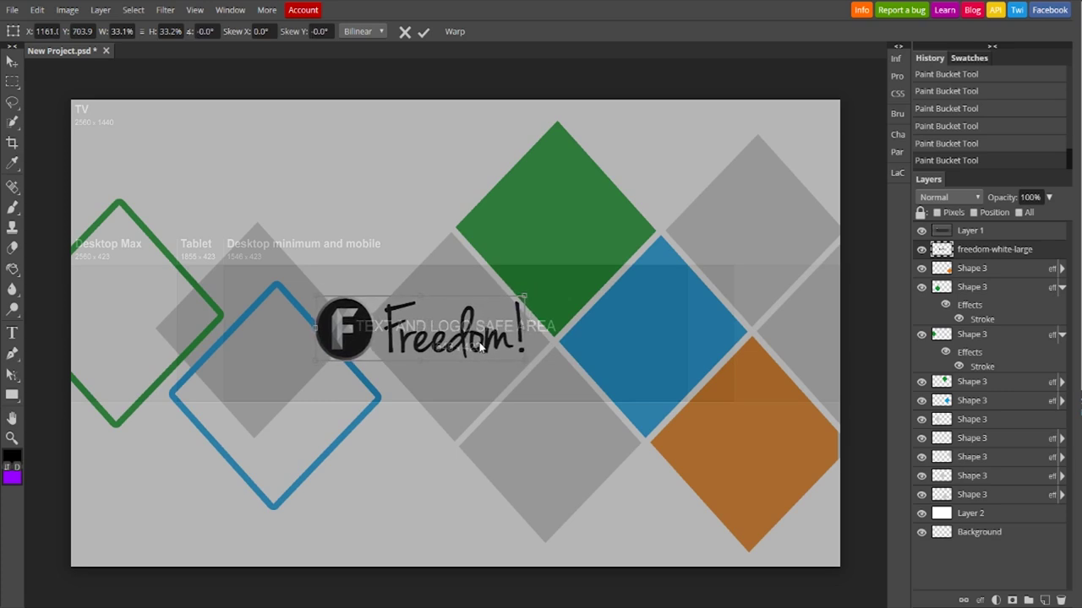
{"action": "key", "text": "t"}
{"action": "left_click", "coordinate": [329, 371]}
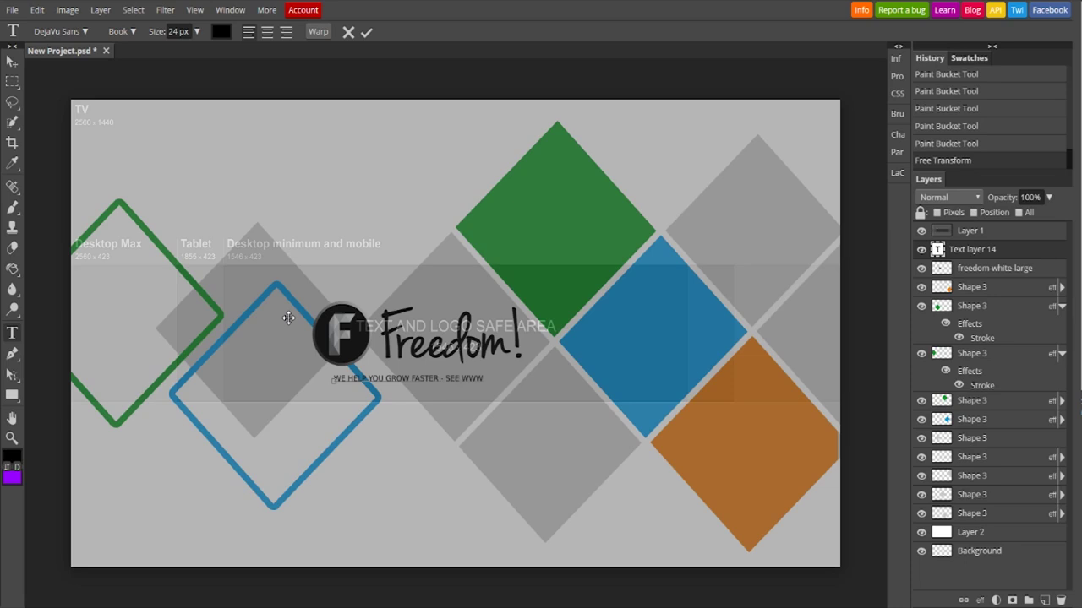
Step: Finish the tagline's web address, place it under the logo and scale it to about 93%
{"action": "type", "text": "FREEDOM.TM"}
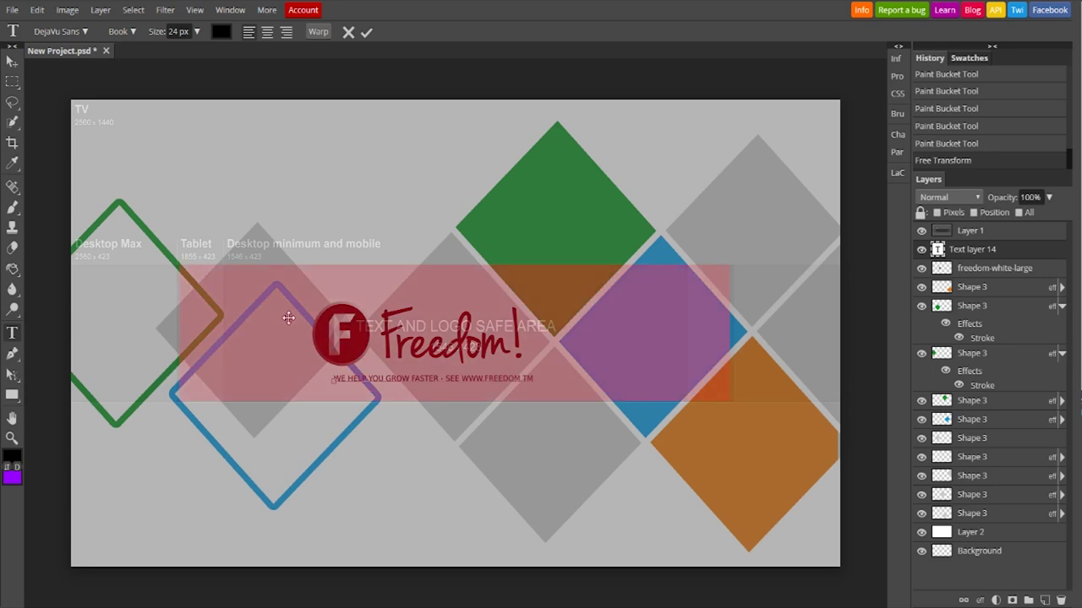
{"action": "left_click", "coordinate": [12, 61]}
{"action": "left_click_drag", "start_coordinate": [512, 379], "coordinate": [500, 370]}
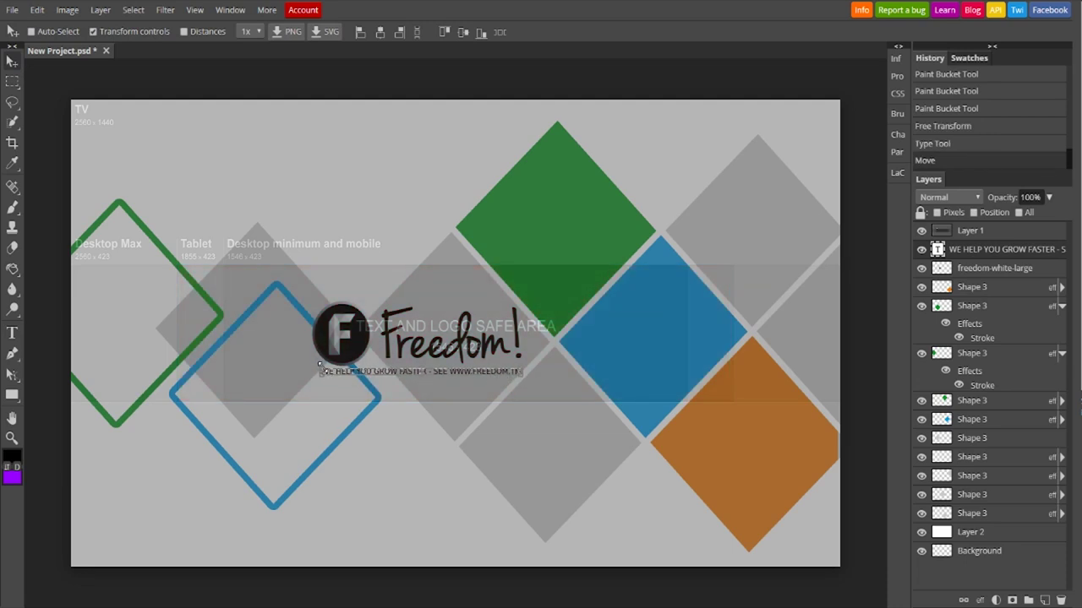
{"action": "key", "text": "ctrl+t"}
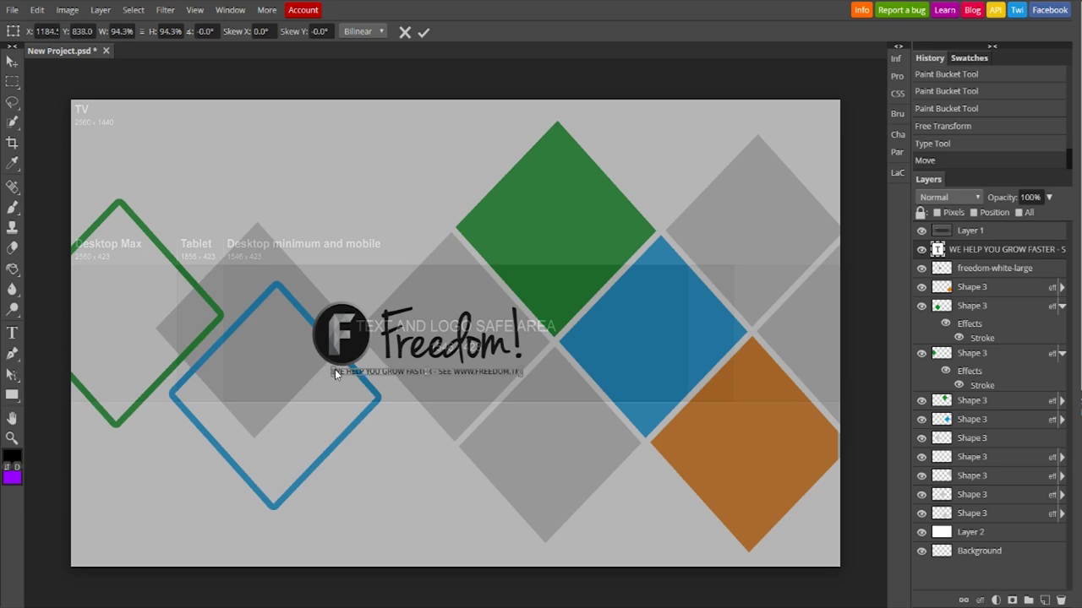
{"action": "left_click_drag", "start_coordinate": [335, 369], "coordinate": [335, 369]}
{"action": "left_click_drag", "start_coordinate": [447, 372], "coordinate": [445, 373]}
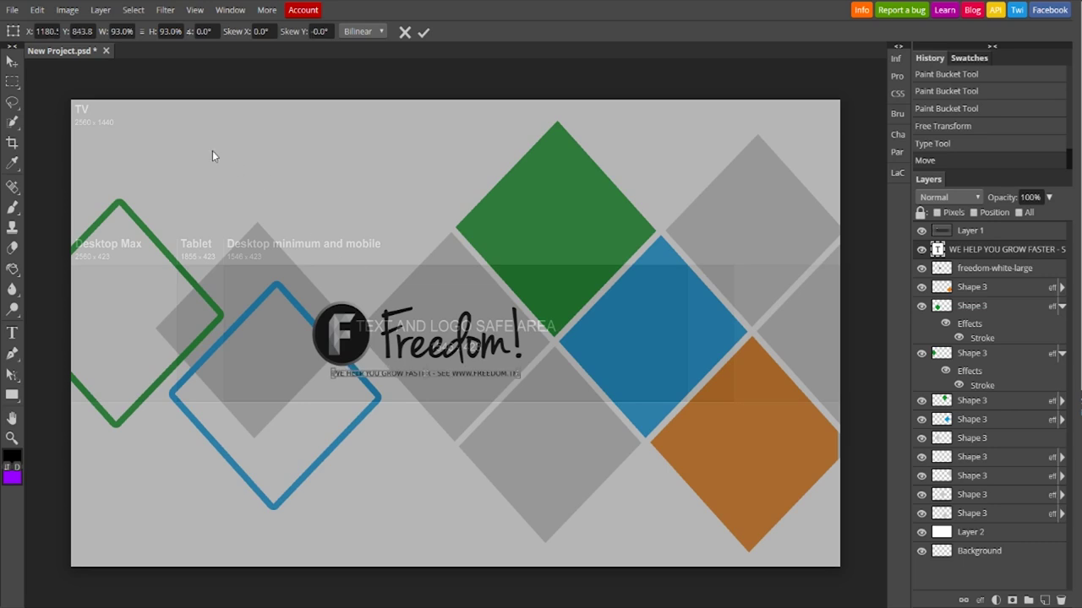
Step: Commit the tagline resize and give the tagline a white Stroke outline
{"action": "right_click", "coordinate": [18, 81]}
{"action": "left_click", "coordinate": [75, 82]}
{"action": "right_click", "coordinate": [15, 80]}
{"action": "left_click", "coordinate": [12, 62]}
{"action": "left_click", "coordinate": [12, 81]}
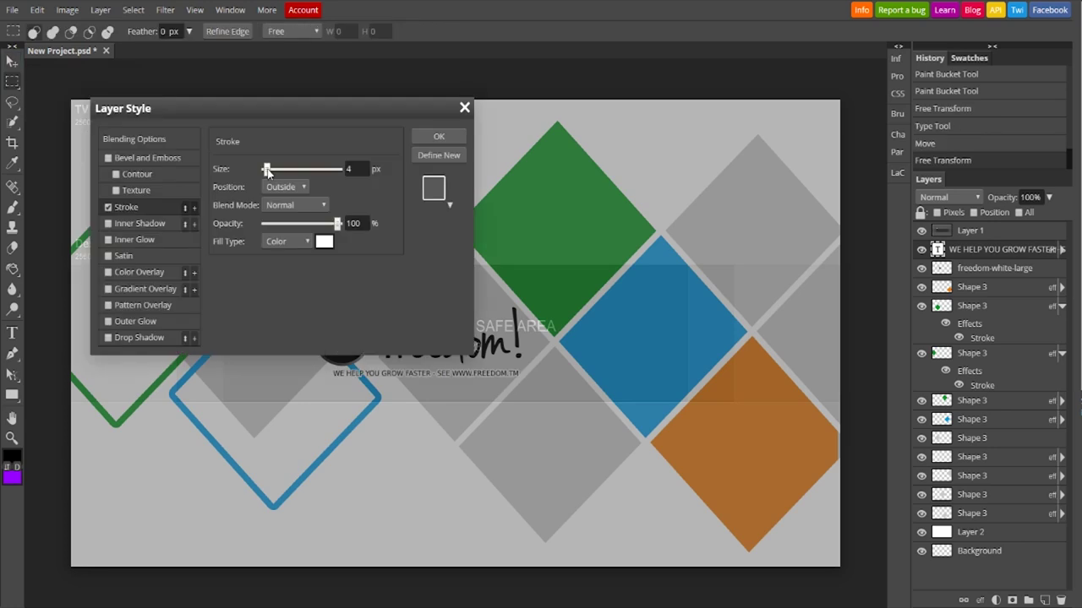
{"action": "left_click", "coordinate": [434, 137]}
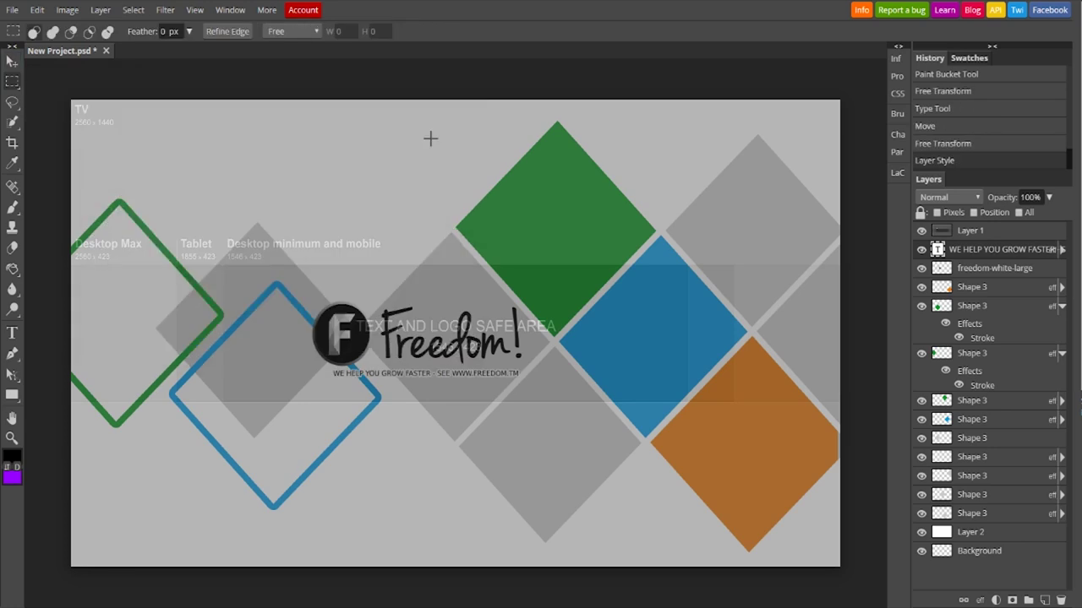
Step: Add a white Stroke to the Freedom! logo layer and hide the grey Layer 1 guide overlay
{"action": "left_click", "coordinate": [993, 271]}
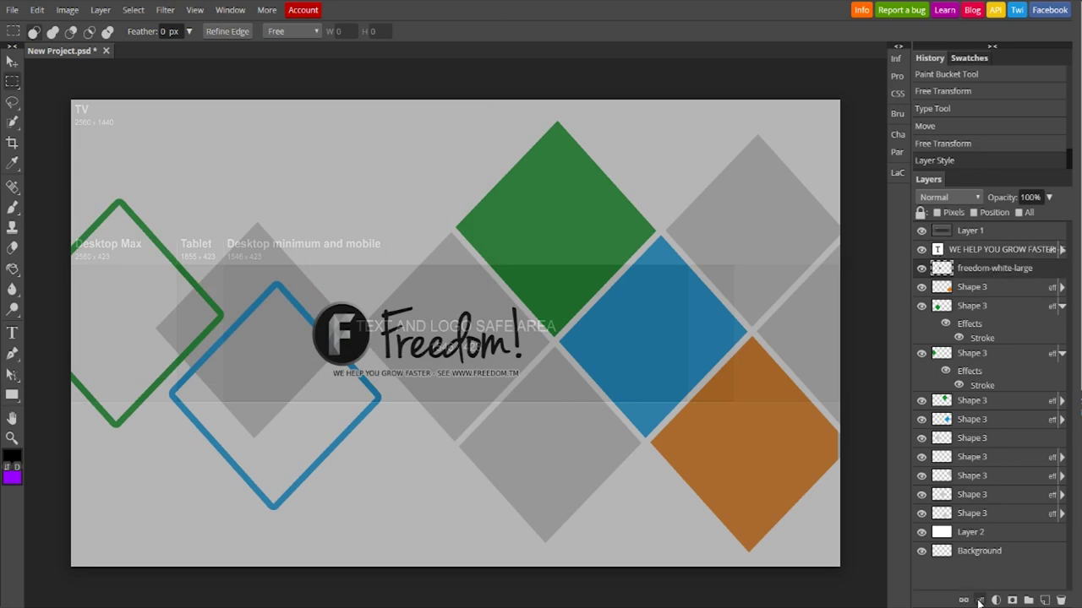
{"action": "left_click", "coordinate": [979, 600]}
{"action": "left_click", "coordinate": [999, 420]}
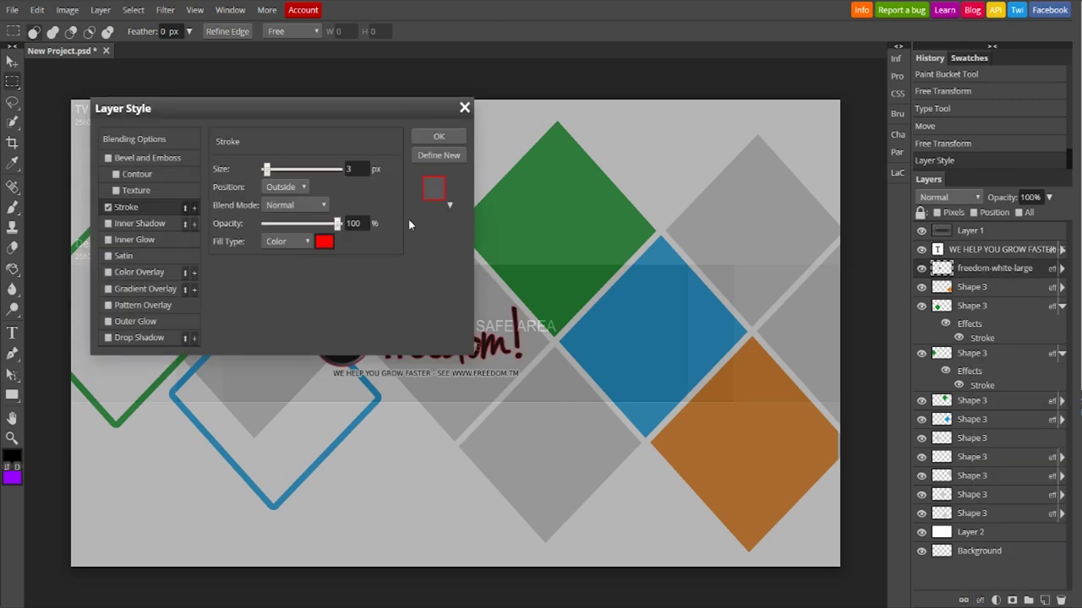
{"action": "left_click", "coordinate": [325, 242]}
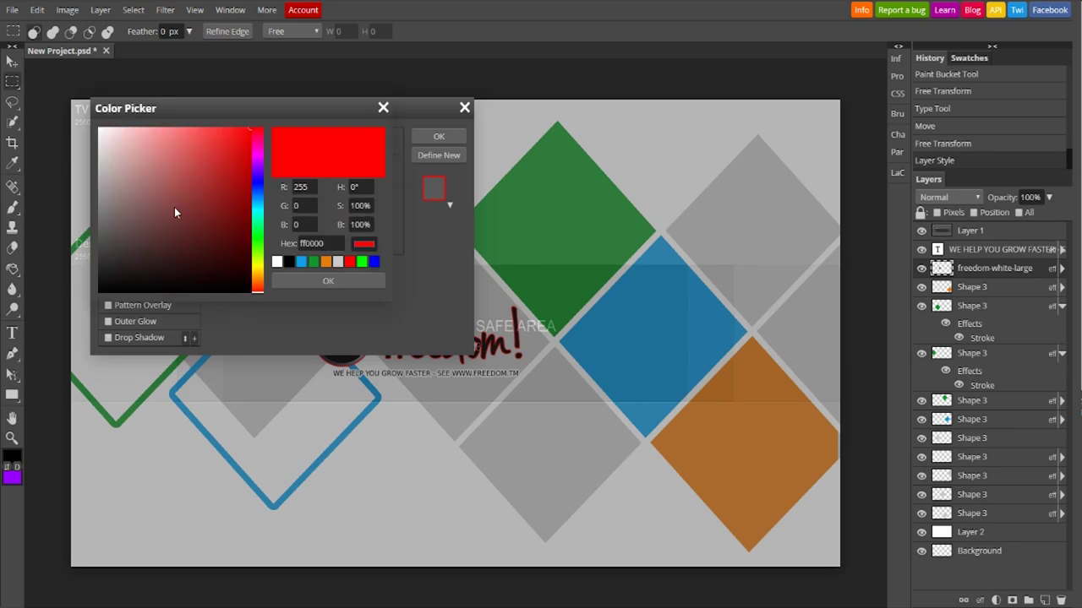
{"action": "left_click", "coordinate": [99, 128]}
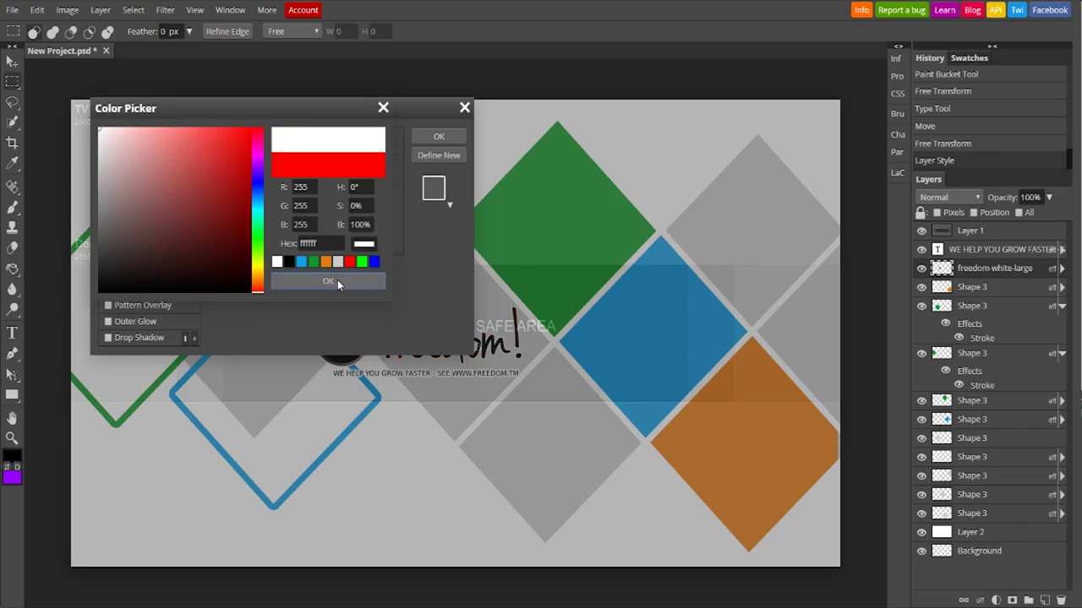
{"action": "left_click", "coordinate": [328, 281]}
{"action": "left_click", "coordinate": [439, 136]}
{"action": "left_click", "coordinate": [922, 231]}
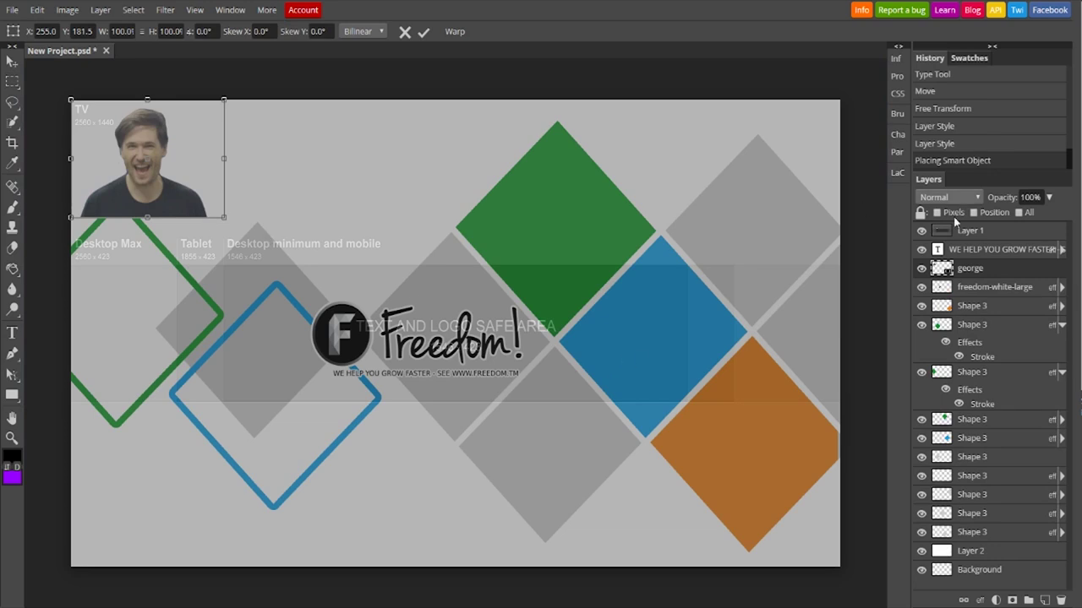
Step: Place the laughing man's photo, then move and resize it to fill the blue diamond
{"action": "left_click", "coordinate": [922, 232]}
{"action": "key", "text": "Return"}
{"action": "left_click_drag", "start_coordinate": [206, 215], "coordinate": [670, 417]}
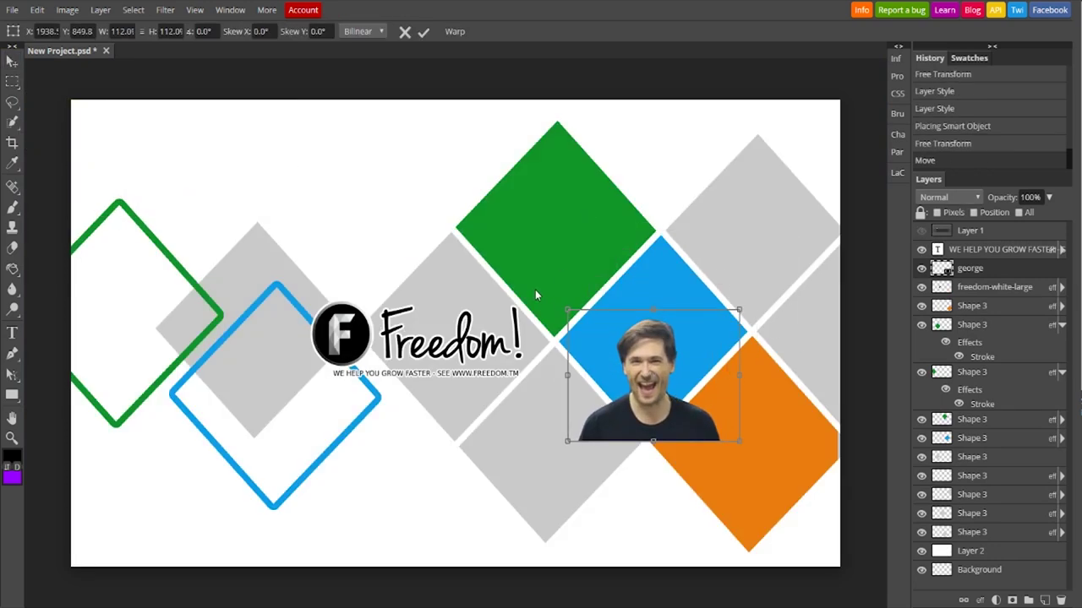
{"action": "mouse_move", "coordinate": [535, 295]}
{"action": "left_mouse_down"}
{"action": "mouse_move", "coordinate": [503, 267]}
{"action": "mouse_move", "coordinate": [543, 290]}
{"action": "left_mouse_up"}
{"action": "left_click_drag", "start_coordinate": [622, 426], "coordinate": [637, 418]}
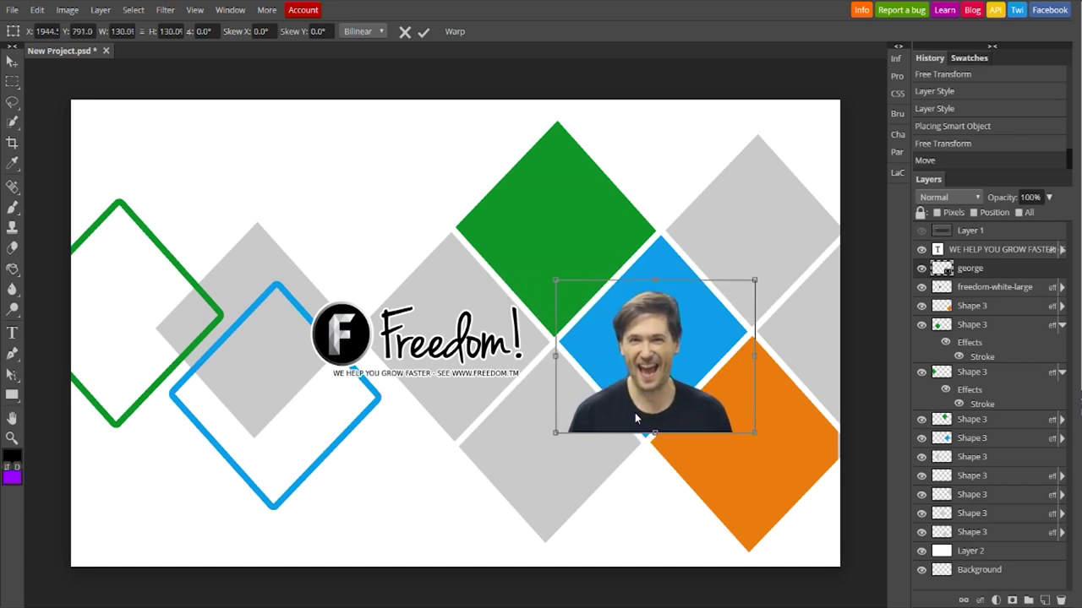
{"action": "left_click_drag", "start_coordinate": [754, 280], "coordinate": [745, 287]}
{"action": "left_click_drag", "start_coordinate": [688, 401], "coordinate": [690, 409]}
{"action": "left_click_drag", "start_coordinate": [746, 295], "coordinate": [762, 283]}
{"action": "left_click_drag", "start_coordinate": [686, 404], "coordinate": [682, 411]}
{"action": "key", "text": "Return"}
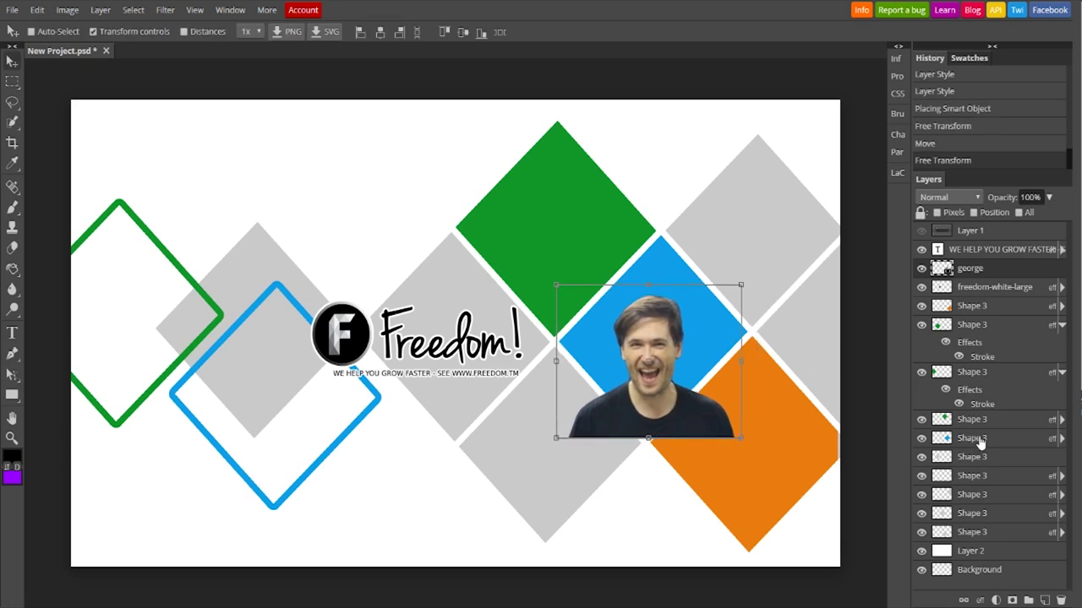
{"action": "left_click", "coordinate": [977, 439]}
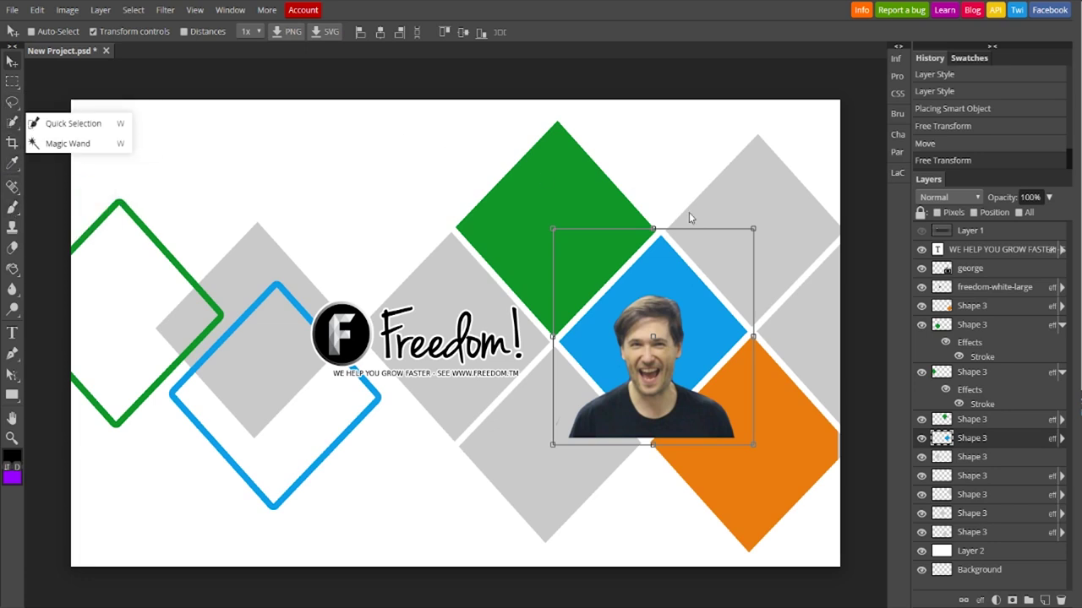
Step: Magic Wand-select the white area surrounding the blue diamond
{"action": "left_click", "coordinate": [68, 144]}
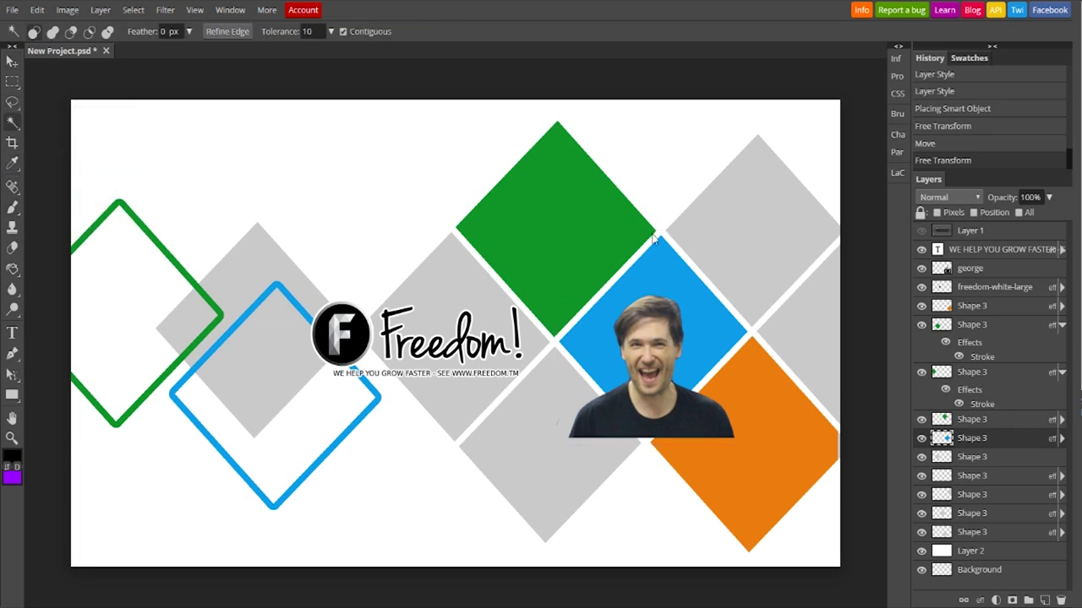
{"action": "left_click", "coordinate": [656, 258]}
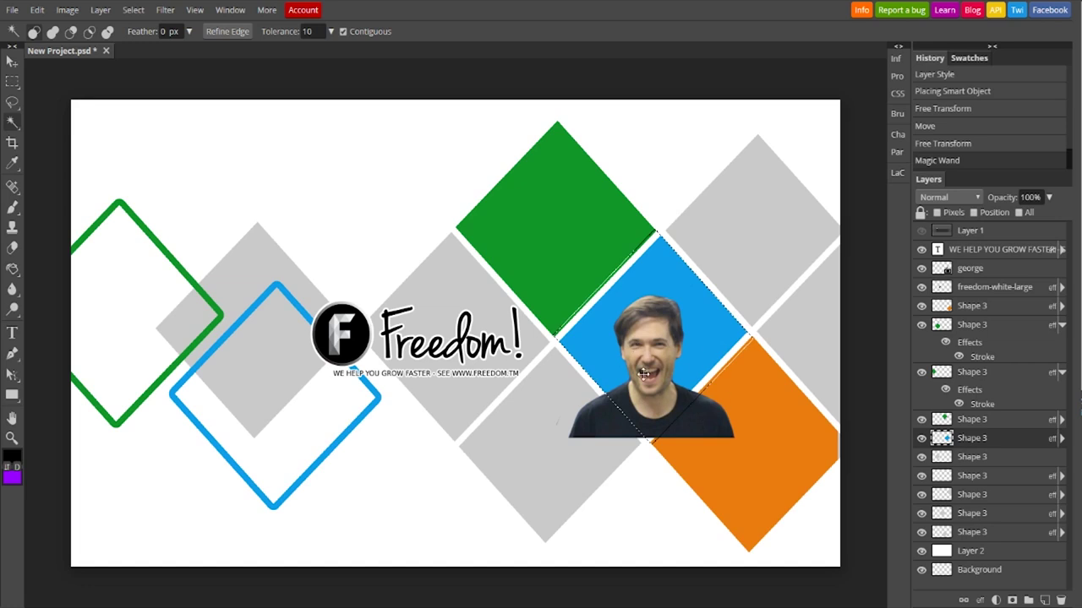
{"action": "left_click", "coordinate": [12, 81]}
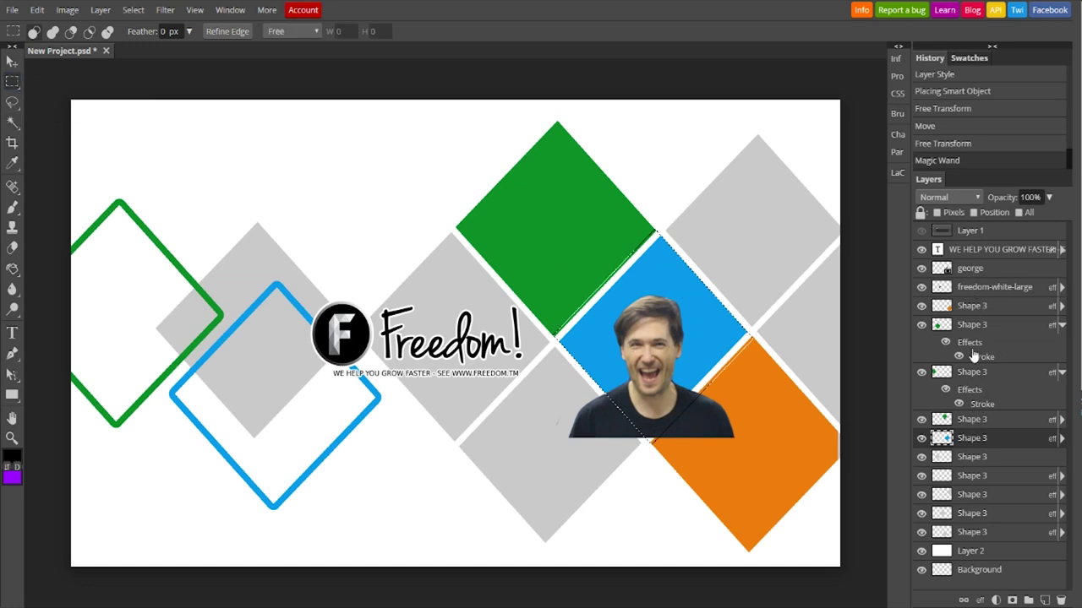
{"action": "left_click", "coordinate": [12, 121]}
{"action": "left_click", "coordinate": [684, 518]}
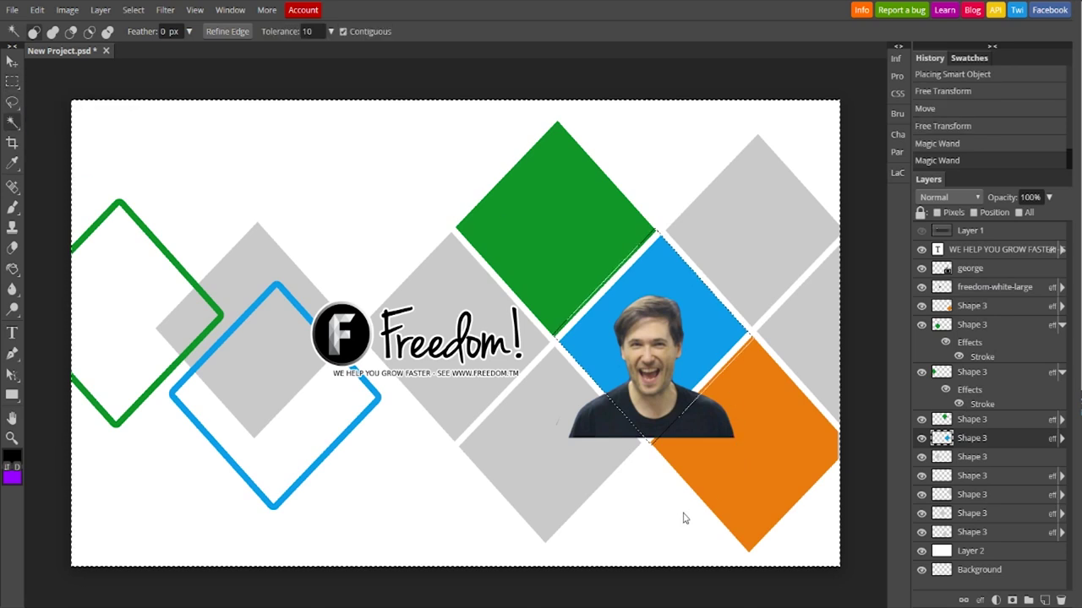
Step: Rasterize the man's photo layer and erase his shirt outside the diamond with a 100 px eraser
{"action": "left_click", "coordinate": [967, 271]}
{"action": "left_click", "coordinate": [12, 248]}
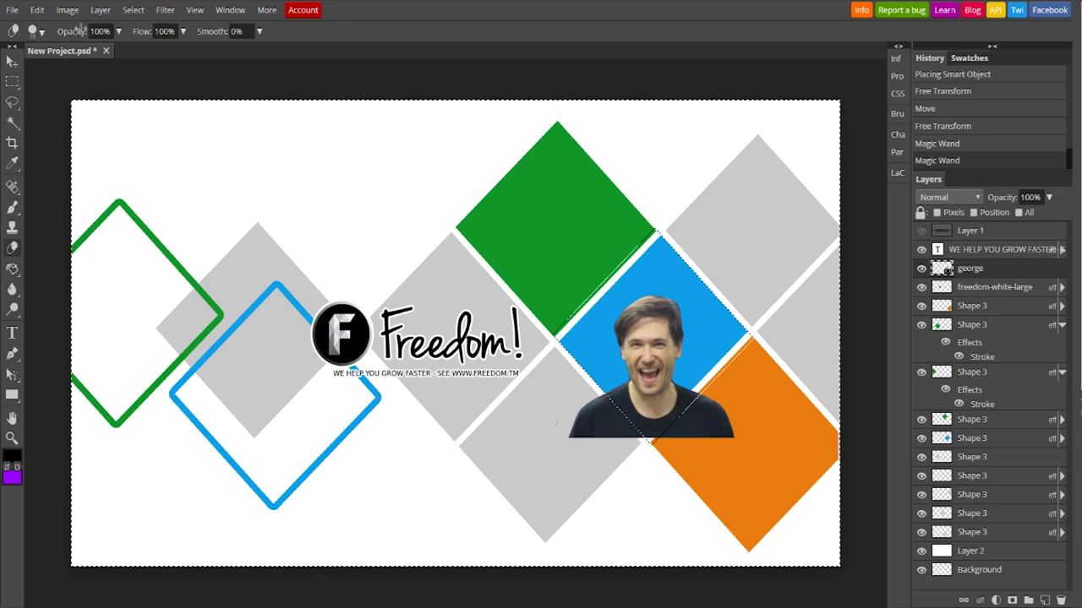
{"action": "left_click", "coordinate": [37, 31]}
{"action": "left_click_drag", "start_coordinate": [96, 68], "coordinate": [106, 69]}
{"action": "left_click", "coordinate": [651, 364]}
{"action": "right_click", "coordinate": [970, 269]}
{"action": "left_click", "coordinate": [981, 409]}
{"action": "mouse_move", "coordinate": [745, 357]}
{"action": "left_mouse_down"}
{"action": "mouse_move", "coordinate": [683, 371]}
{"action": "mouse_move", "coordinate": [698, 413]}
{"action": "mouse_move", "coordinate": [585, 397]}
{"action": "mouse_move", "coordinate": [558, 365]}
{"action": "left_mouse_up"}
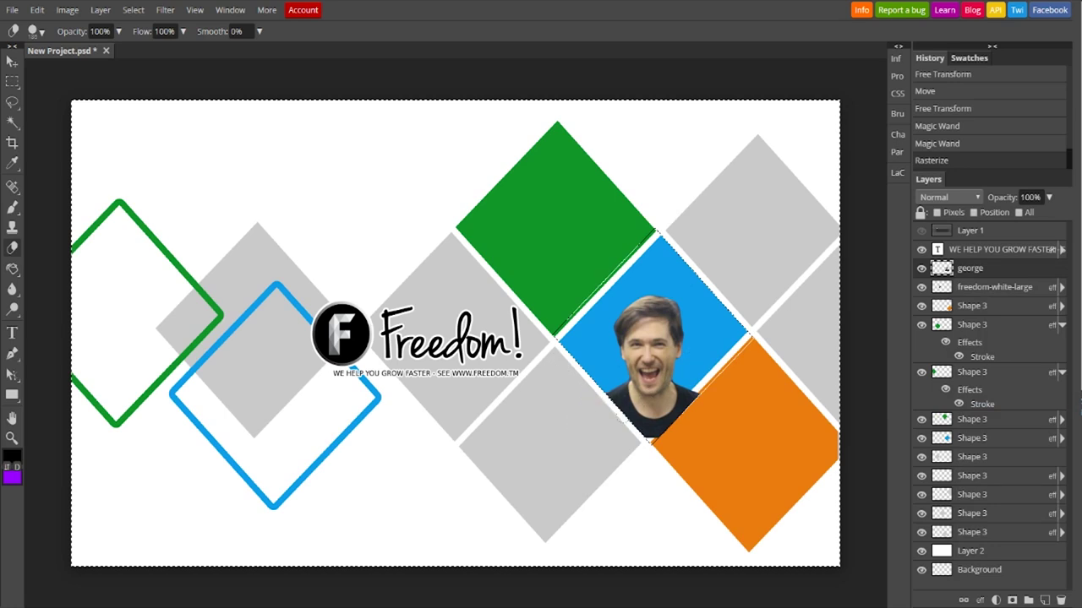
{"action": "left_click", "coordinate": [977, 442]}
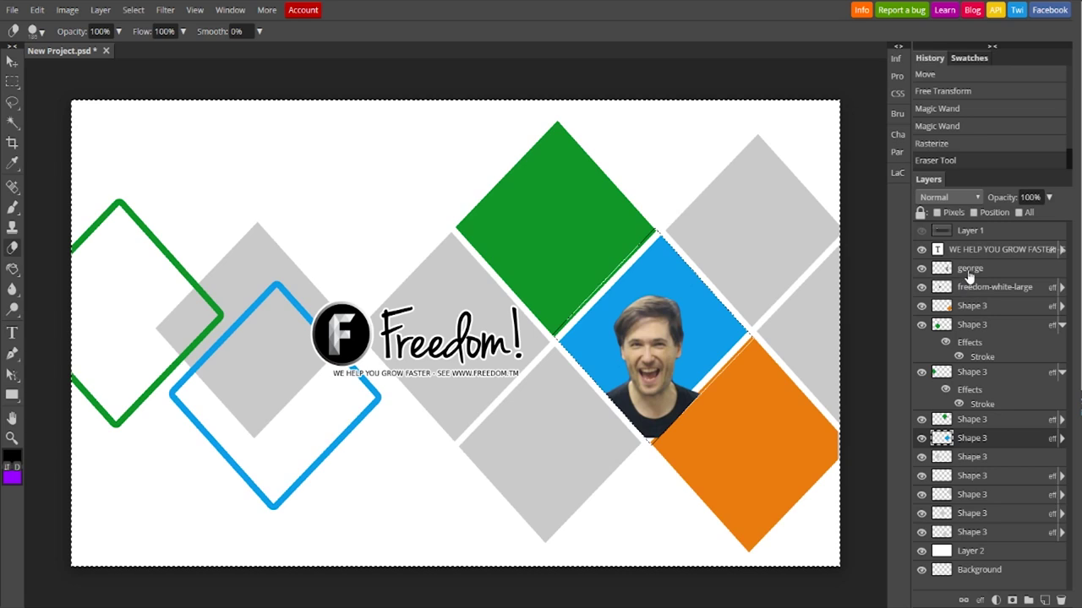
Step: Reselect the photo layer and clear the active selection
{"action": "left_click", "coordinate": [12, 61]}
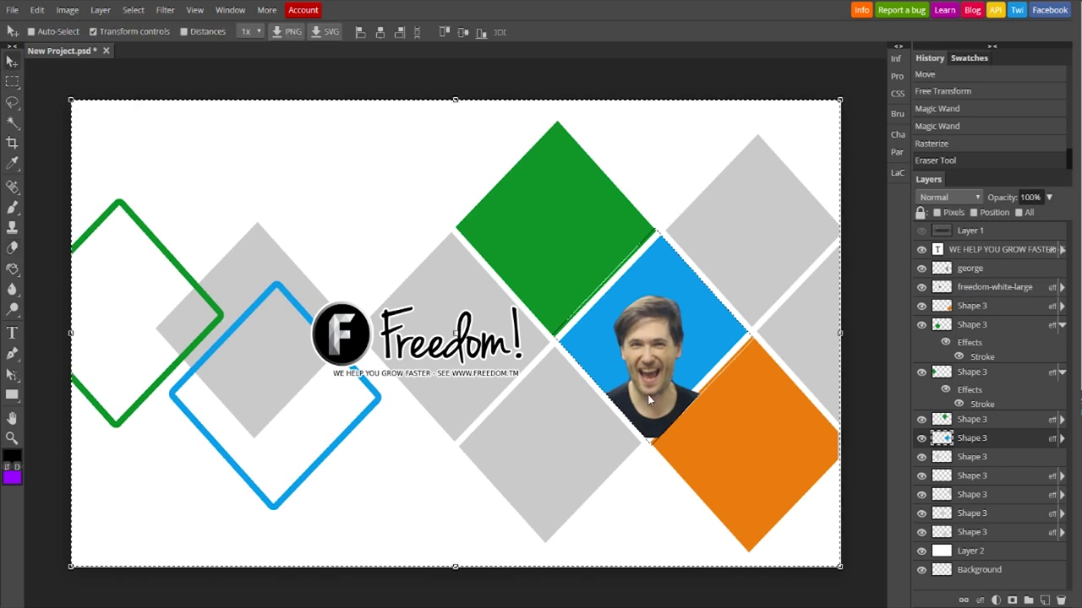
{"action": "left_click", "coordinate": [968, 270]}
{"action": "left_click", "coordinate": [656, 409]}
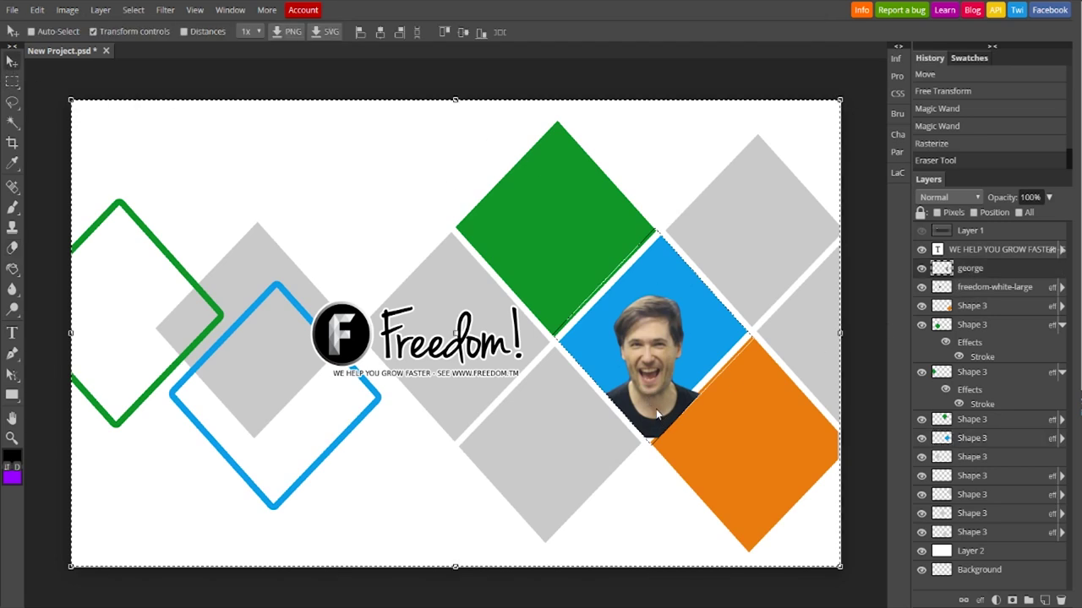
{"action": "left_click", "coordinate": [12, 81]}
{"action": "left_click", "coordinate": [280, 148]}
{"action": "left_click", "coordinate": [12, 61]}
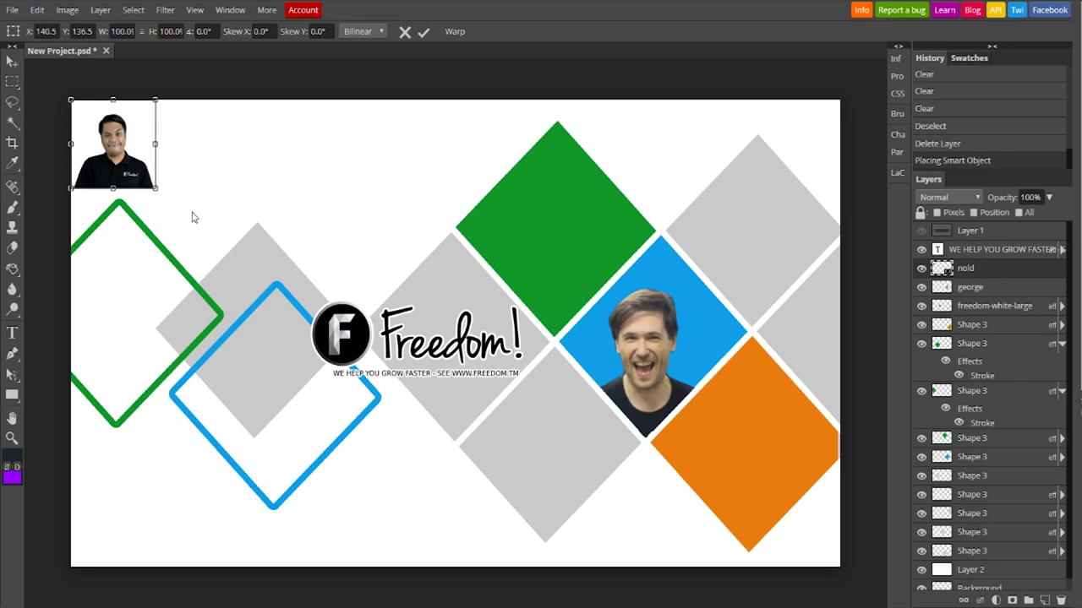
Step: Move the nold photo over the blue diamond, enlarge it slightly and rasterize its layer
{"action": "left_click_drag", "start_coordinate": [155, 186], "coordinate": [639, 361]}
{"action": "left_click_drag", "start_coordinate": [691, 404], "coordinate": [691, 414]}
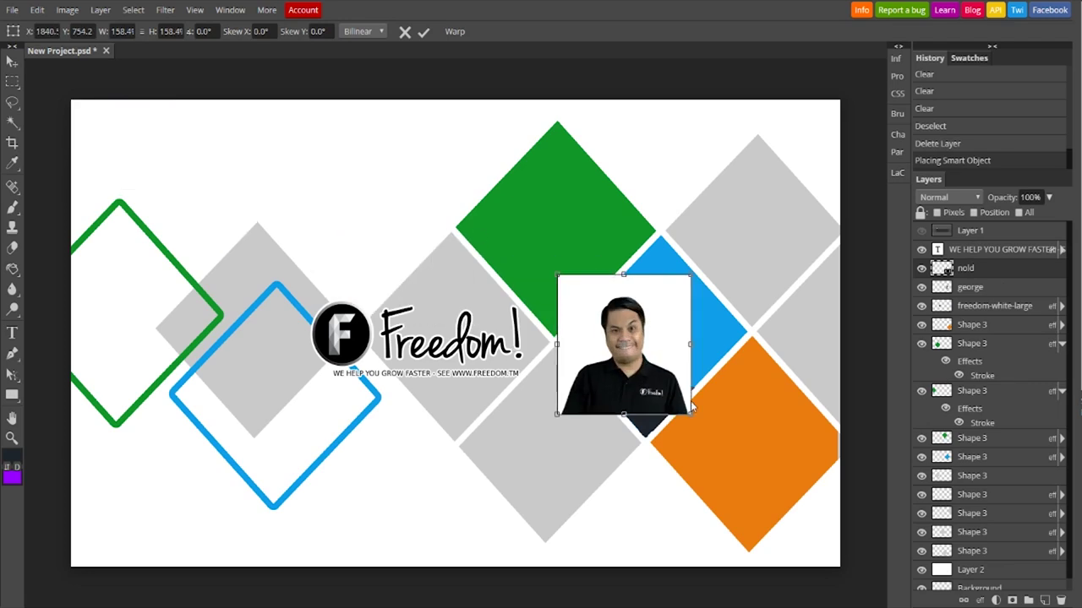
{"action": "key", "text": "Return"}
{"action": "right_click", "coordinate": [959, 268]}
{"action": "left_click", "coordinate": [982, 411]}
Step: Erase the nold photo's white background and move it right beside the laughing man
{"action": "right_click", "coordinate": [13, 122]}
{"action": "left_click", "coordinate": [68, 143]}
{"action": "left_click", "coordinate": [580, 292]}
{"action": "left_click", "coordinate": [12, 250]}
{"action": "mouse_move", "coordinate": [685, 279]}
{"action": "left_mouse_down"}
{"action": "mouse_move", "coordinate": [680, 296]}
{"action": "mouse_move", "coordinate": [566, 397]}
{"action": "mouse_move", "coordinate": [648, 355]}
{"action": "mouse_move", "coordinate": [680, 397]}
{"action": "left_mouse_up"}
{"action": "key", "text": "m"}
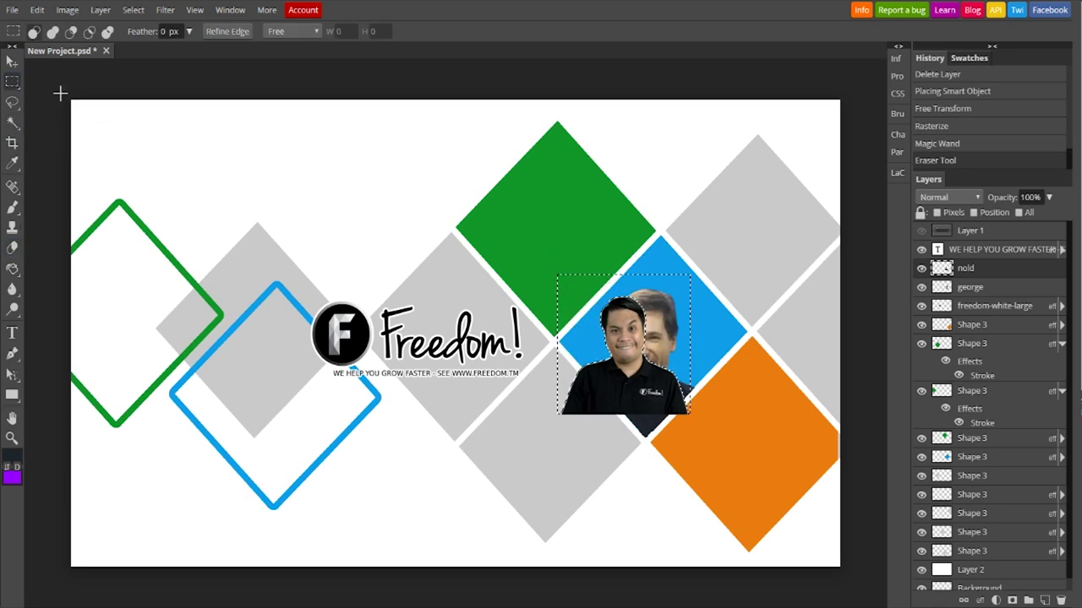
{"action": "left_click", "coordinate": [121, 106]}
{"action": "key", "text": "v"}
{"action": "left_click_drag", "start_coordinate": [620, 379], "coordinate": [717, 372]}
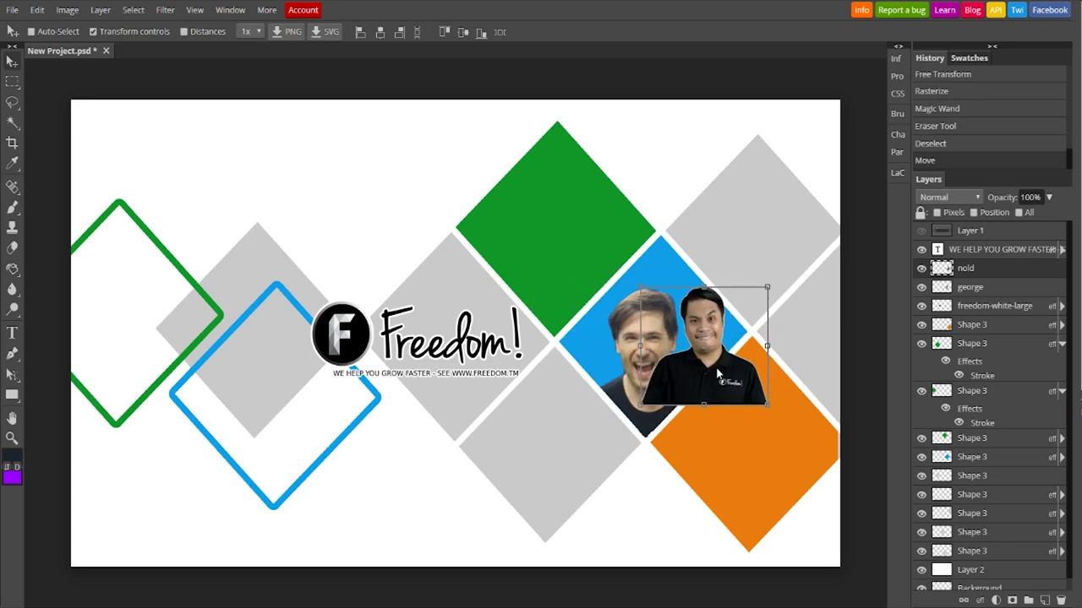
Step: Select the area outside the blue diamond and erase the nold shirt spilling past the orange diamond
{"action": "left_click", "coordinate": [974, 461]}
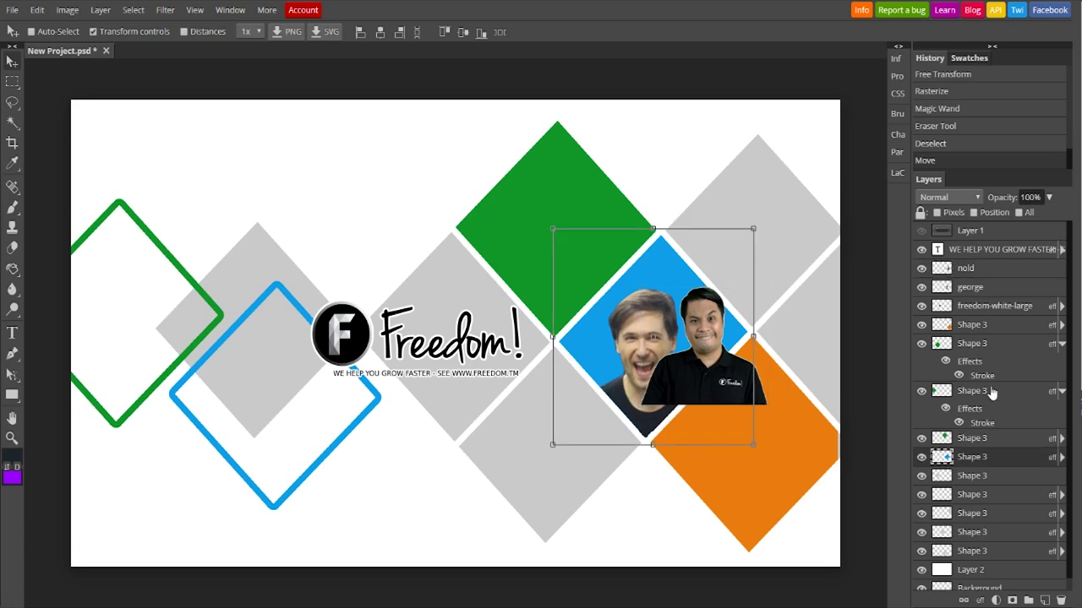
{"action": "left_click", "coordinate": [991, 330]}
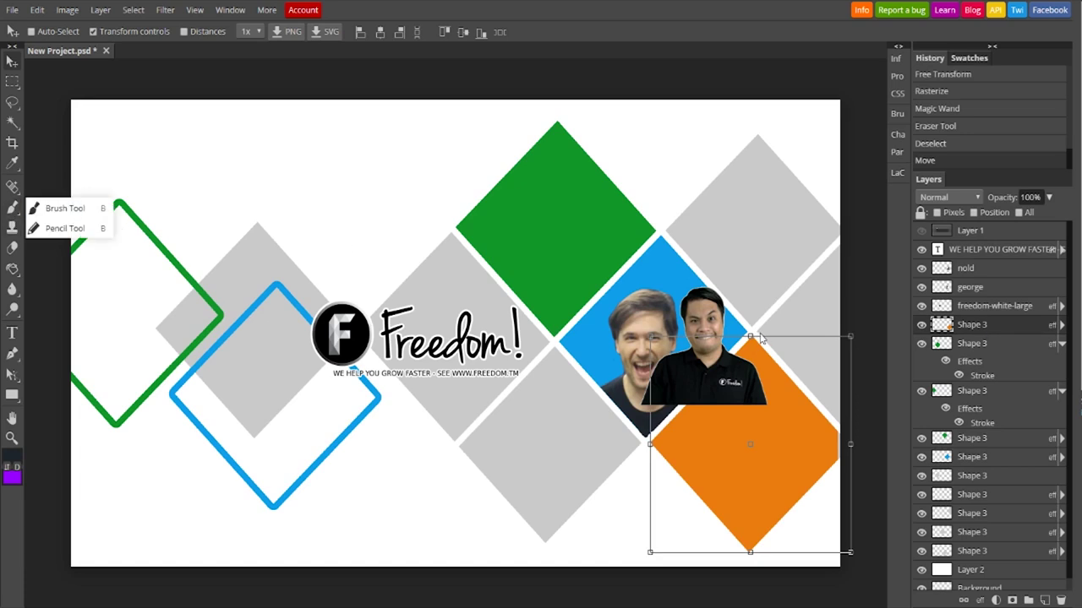
{"action": "left_click", "coordinate": [13, 124]}
{"action": "left_click", "coordinate": [719, 452]}
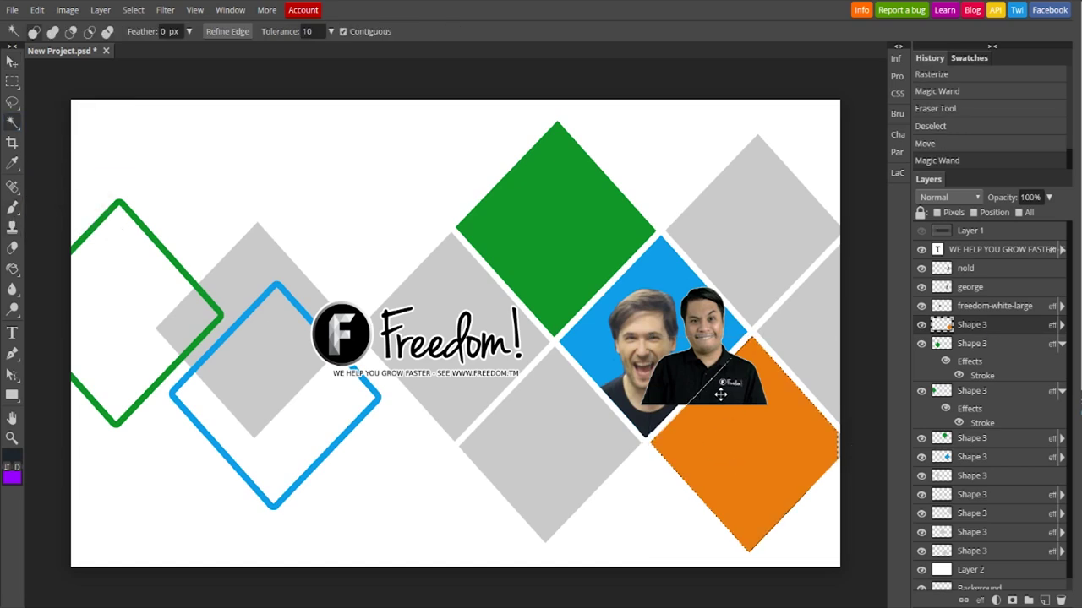
{"action": "left_click", "coordinate": [970, 458]}
{"action": "left_click", "coordinate": [627, 305]}
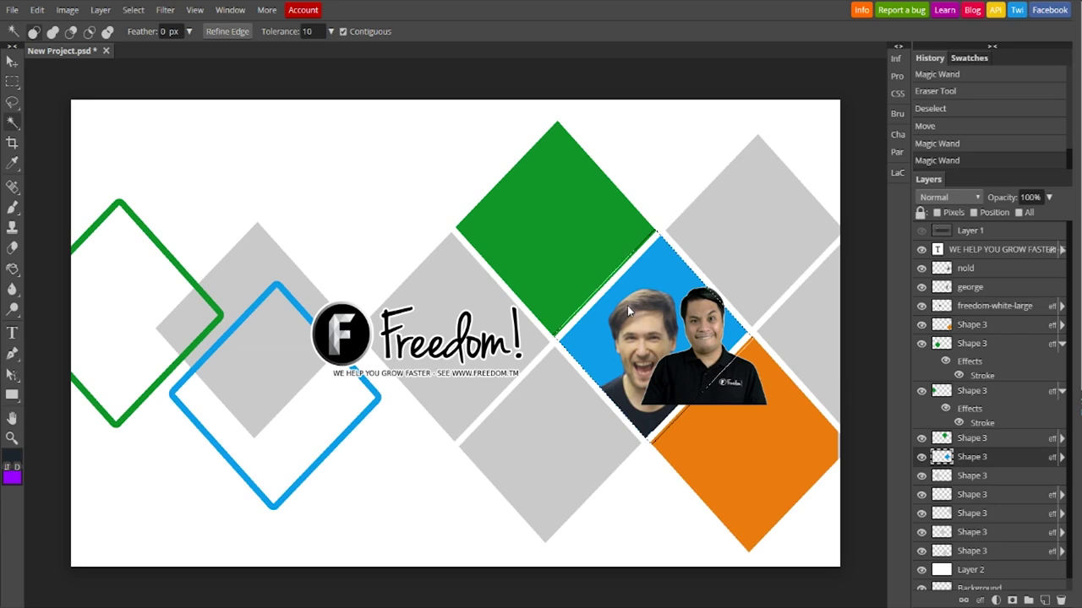
{"action": "left_click", "coordinate": [650, 492]}
{"action": "left_click", "coordinate": [13, 247]}
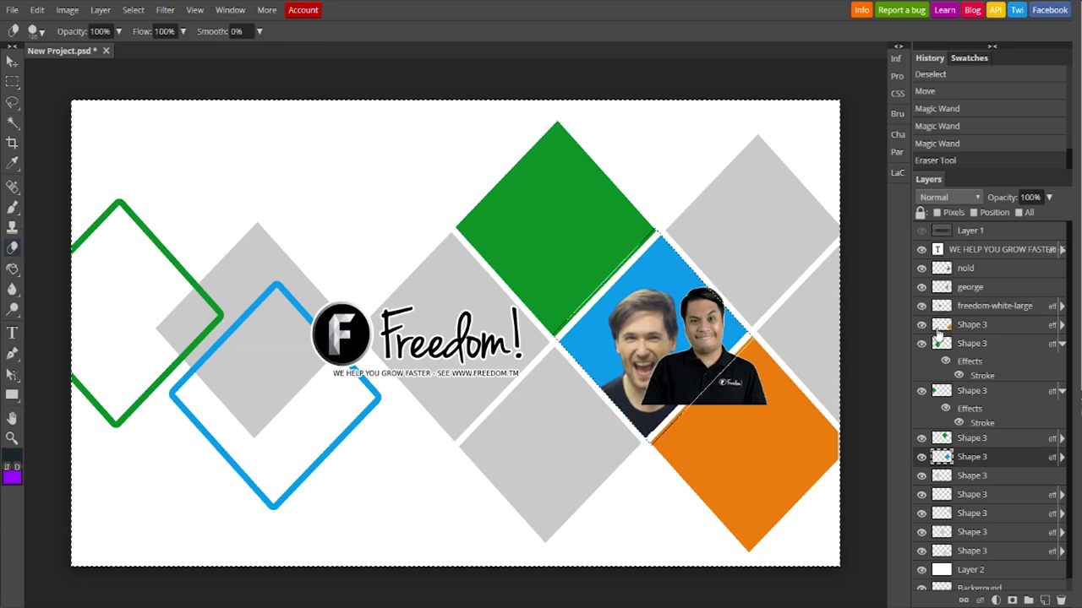
{"action": "key", "text": "ctrl+z"}
{"action": "left_click", "coordinate": [970, 269]}
{"action": "mouse_move", "coordinate": [761, 372]}
{"action": "left_mouse_down"}
{"action": "mouse_move", "coordinate": [735, 389]}
{"action": "mouse_move", "coordinate": [718, 377]}
{"action": "left_mouse_up"}
{"action": "key", "text": "ctrl+d"}
Step: Clear the selection, adjust the eraser size and move the nold layer below george
{"action": "left_click", "coordinate": [12, 81]}
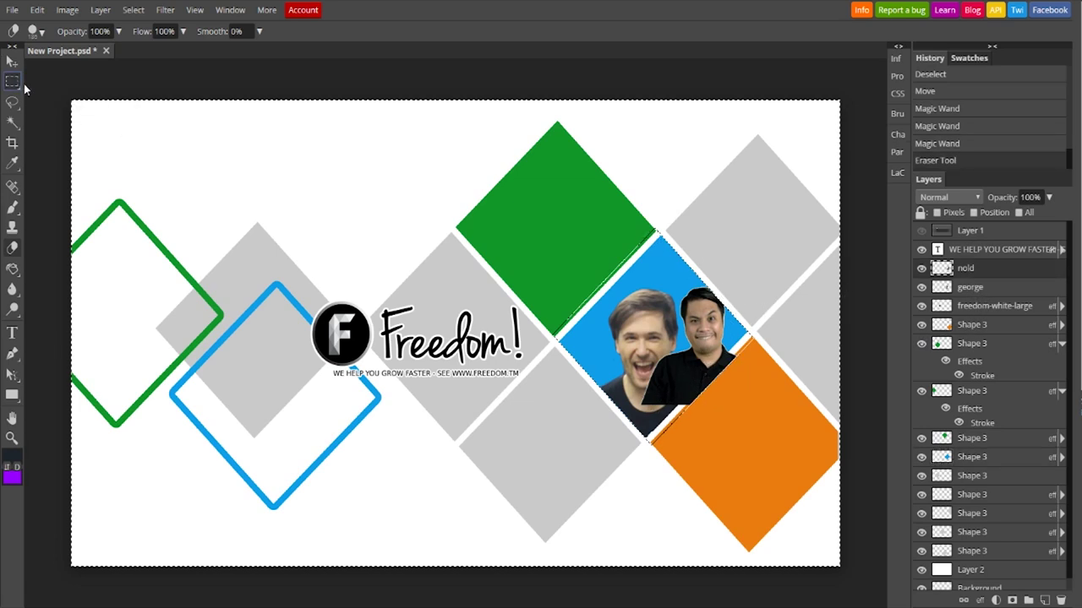
{"action": "left_click", "coordinate": [705, 401]}
{"action": "left_click", "coordinate": [11, 247]}
{"action": "left_click", "coordinate": [35, 31]}
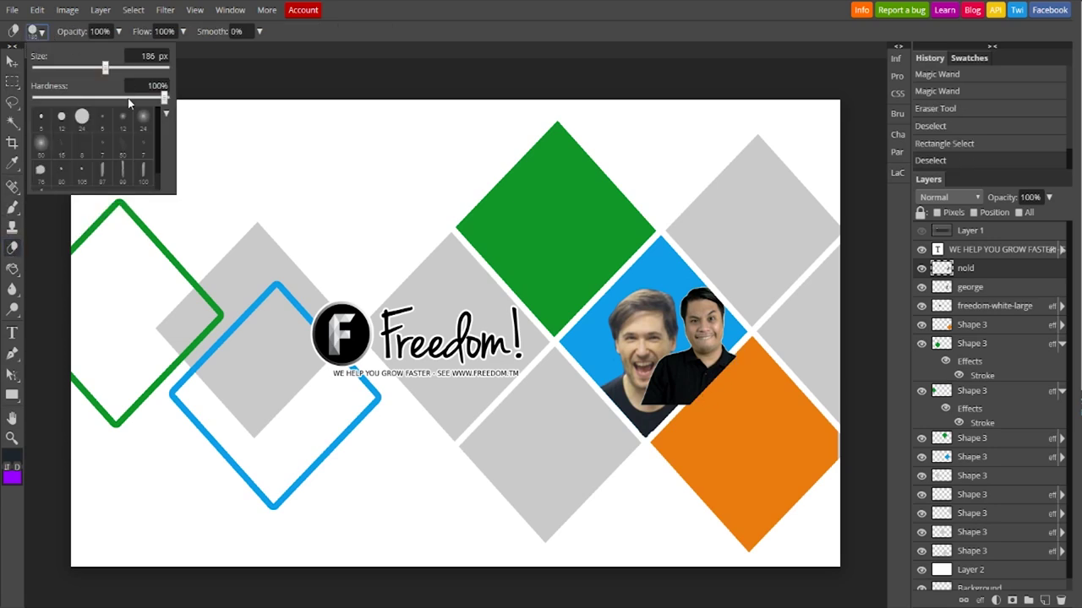
{"action": "left_click_drag", "start_coordinate": [109, 67], "coordinate": [71, 65]}
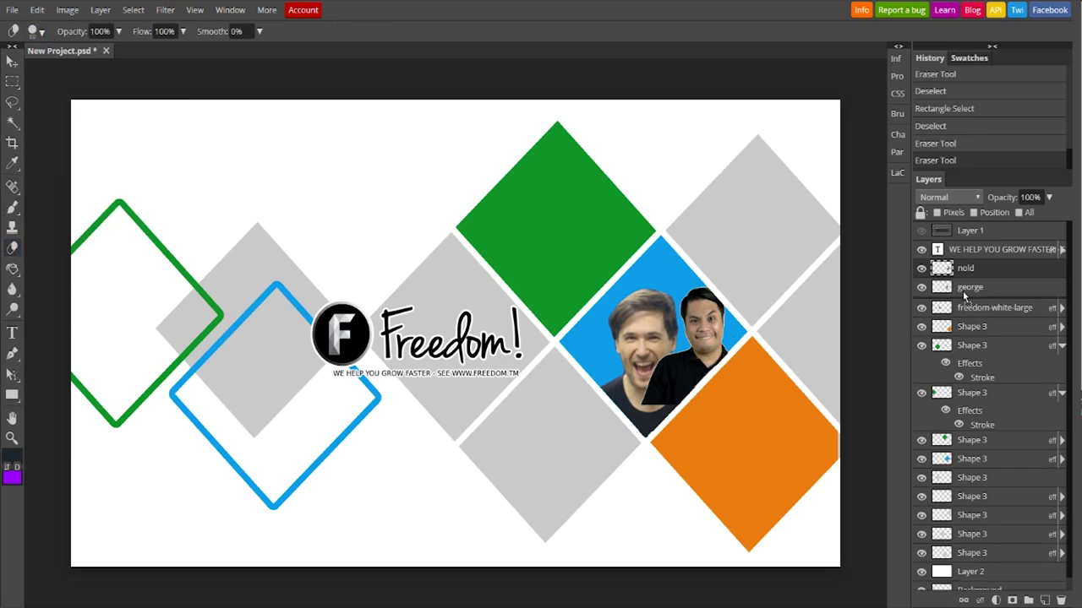
{"action": "left_click_drag", "start_coordinate": [963, 268], "coordinate": [963, 296]}
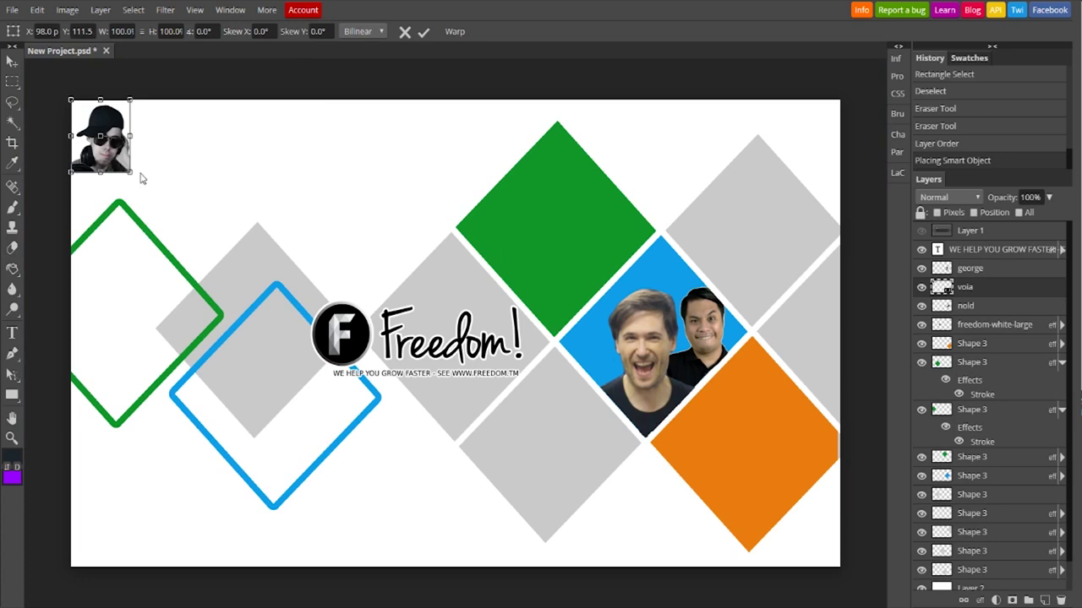
Step: Move and enlarge the voia photo beside the faces, then Magic Wand-select the blue diamond
{"action": "left_click_drag", "start_coordinate": [101, 135], "coordinate": [574, 345]}
{"action": "left_click_drag", "start_coordinate": [546, 308], "coordinate": [586, 316]}
{"action": "key", "text": "Return"}
{"action": "key", "text": "e"}
{"action": "left_click", "coordinate": [966, 478]}
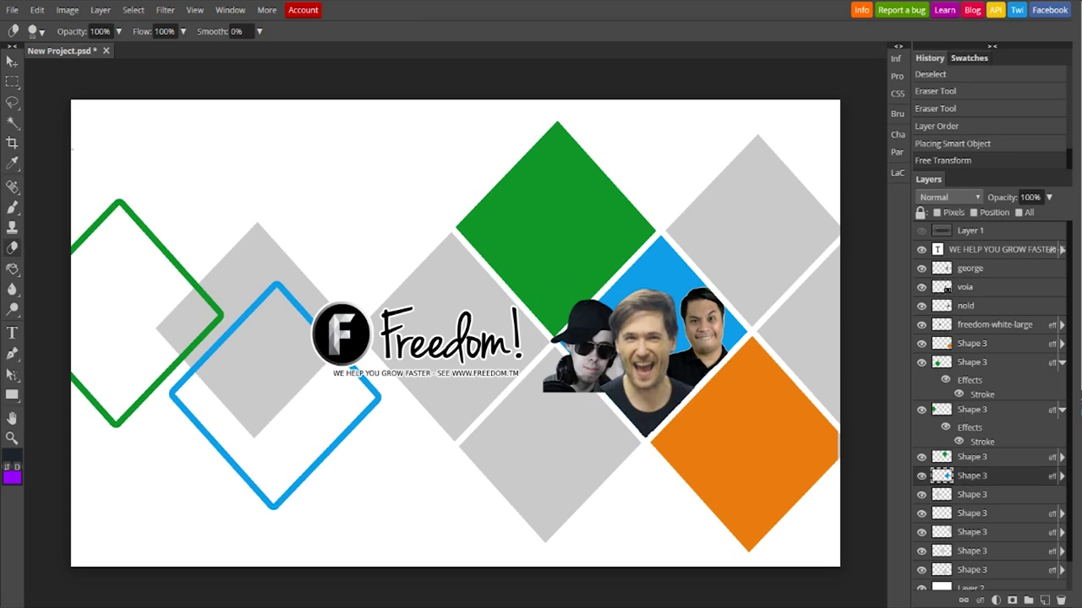
{"action": "left_click", "coordinate": [11, 122]}
{"action": "left_click", "coordinate": [660, 276]}
Step: Rasterize the voia photo layer so it can be erased
{"action": "left_click", "coordinate": [980, 290]}
{"action": "key", "text": "e"}
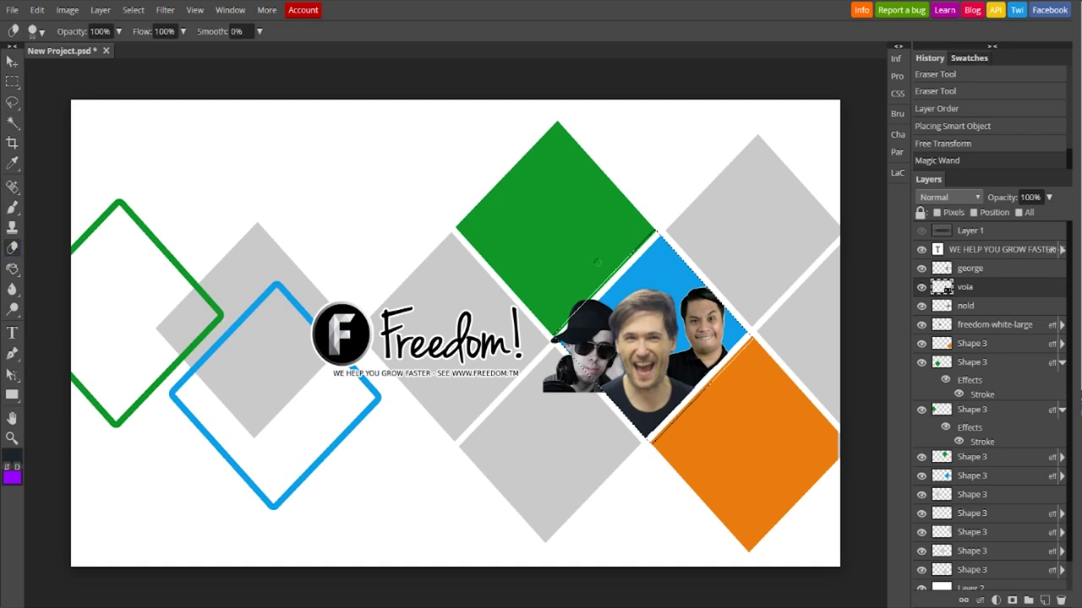
{"action": "left_click", "coordinate": [596, 262]}
{"action": "right_click", "coordinate": [979, 289]}
{"action": "left_click", "coordinate": [895, 412]}
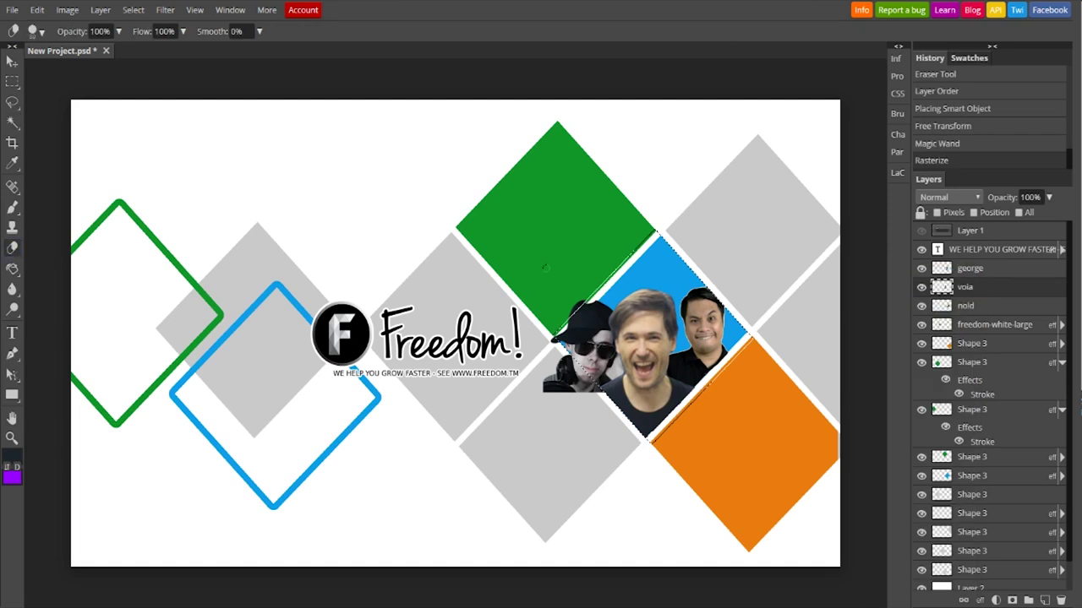
{"action": "key", "text": "w"}
{"action": "left_click", "coordinate": [580, 221]}
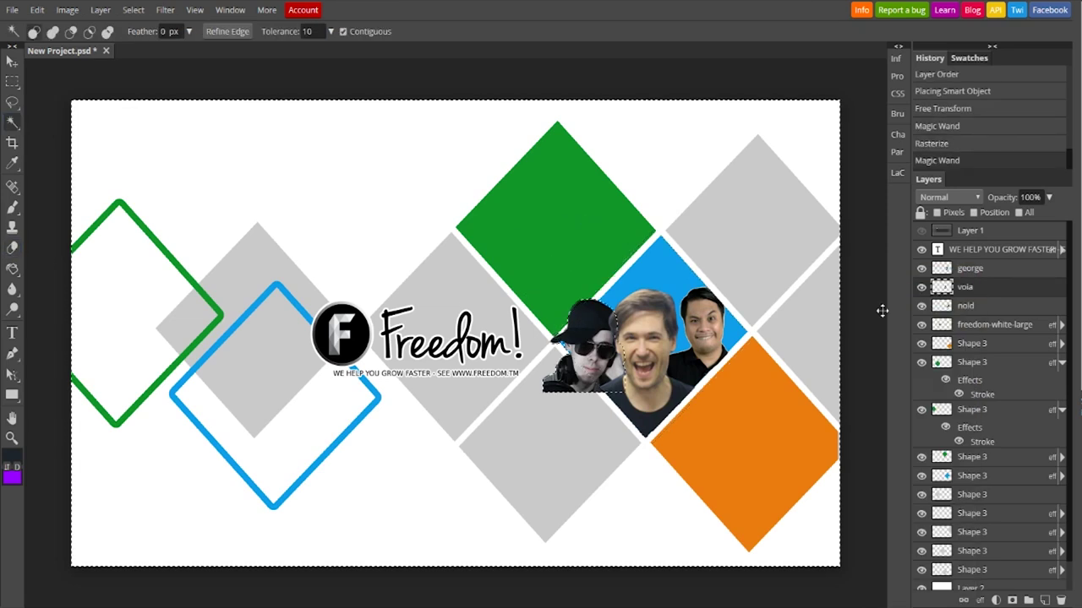
Step: Select the canvas around the blue diamond, erase the voia photo's overflow, then deselect
{"action": "left_click", "coordinate": [981, 475]}
{"action": "key", "text": "ctrl+d"}
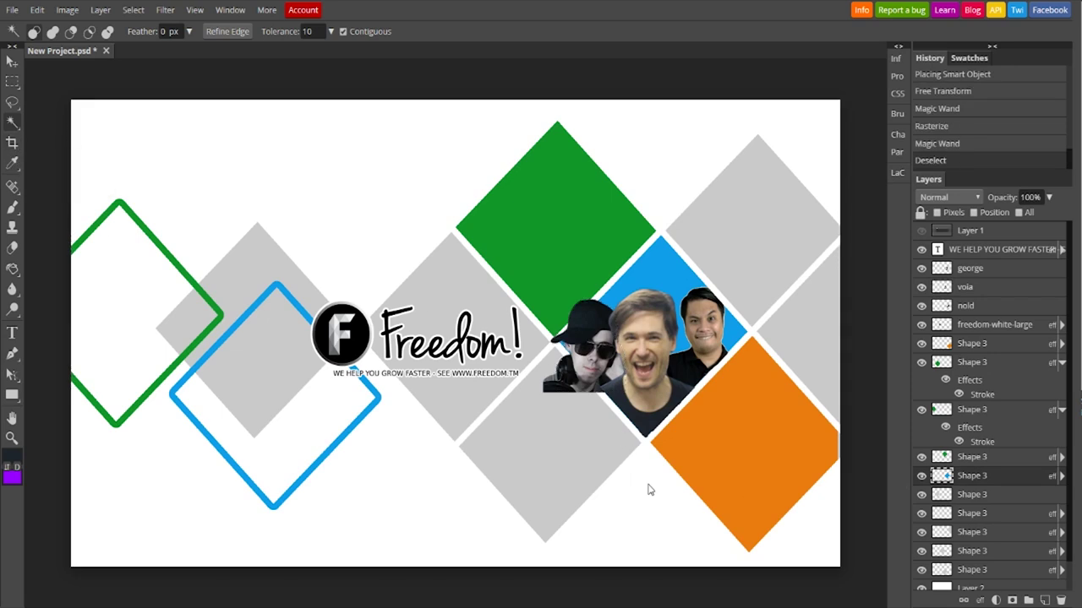
{"action": "left_click", "coordinate": [649, 490]}
{"action": "left_click", "coordinate": [976, 290]}
{"action": "left_click", "coordinate": [12, 248]}
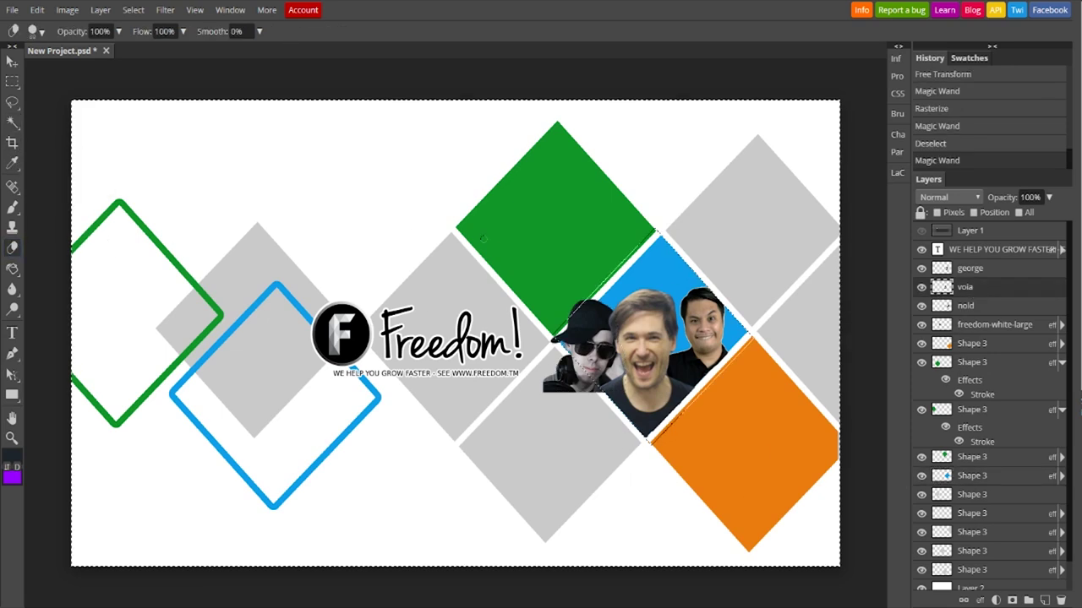
{"action": "mouse_move", "coordinate": [559, 355]}
{"action": "left_mouse_down"}
{"action": "mouse_move", "coordinate": [583, 378]}
{"action": "mouse_move", "coordinate": [558, 390]}
{"action": "left_mouse_up"}
{"action": "left_click", "coordinate": [12, 81]}
{"action": "left_click", "coordinate": [279, 118]}
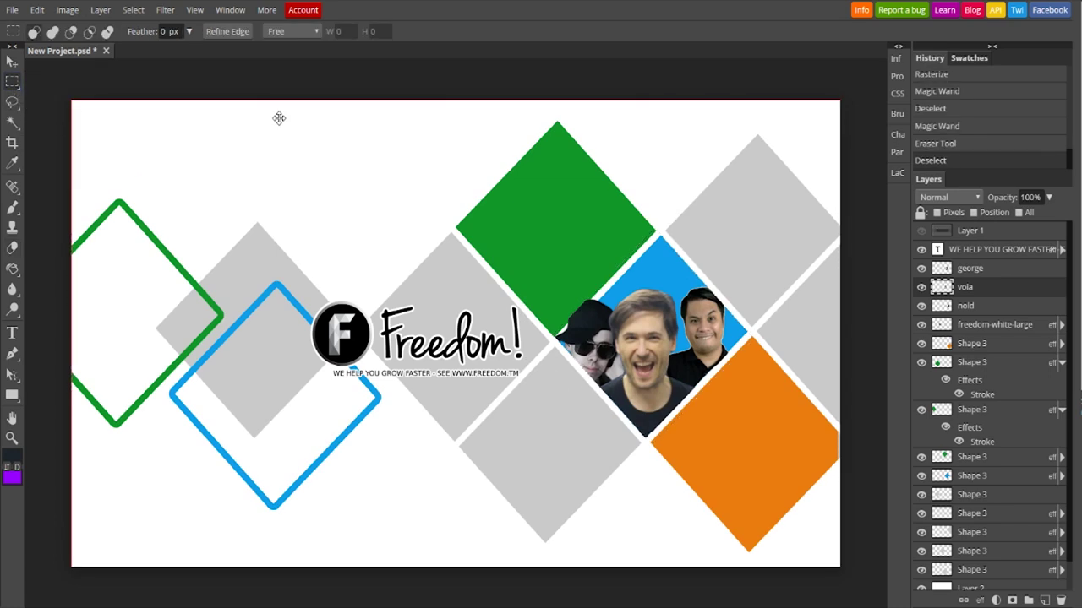
Step: Erase the leftover edges of the voia photo along the diamond's border
{"action": "left_click", "coordinate": [12, 247]}
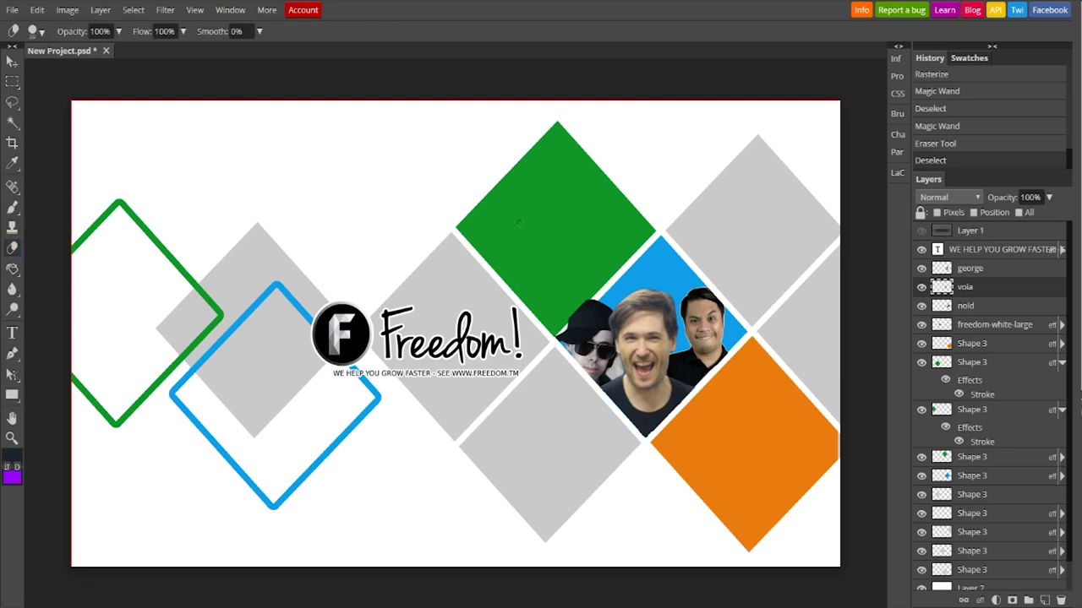
{"action": "left_click", "coordinate": [557, 259]}
{"action": "left_click", "coordinate": [547, 267]}
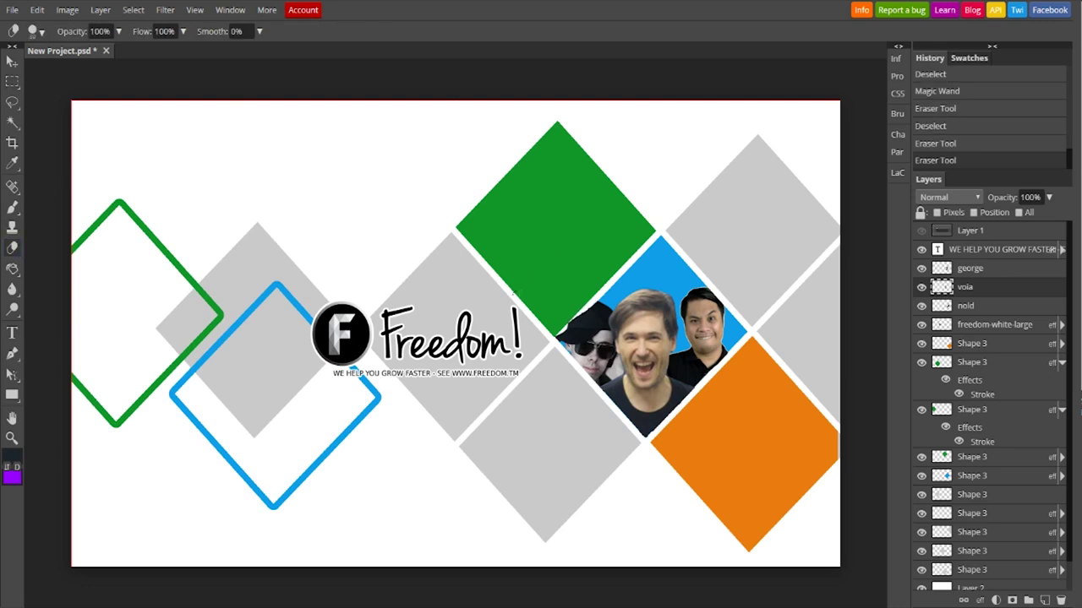
{"action": "left_click", "coordinate": [513, 290]}
{"action": "left_click", "coordinate": [514, 292]}
{"action": "left_click", "coordinate": [516, 295]}
{"action": "left_click", "coordinate": [518, 298]}
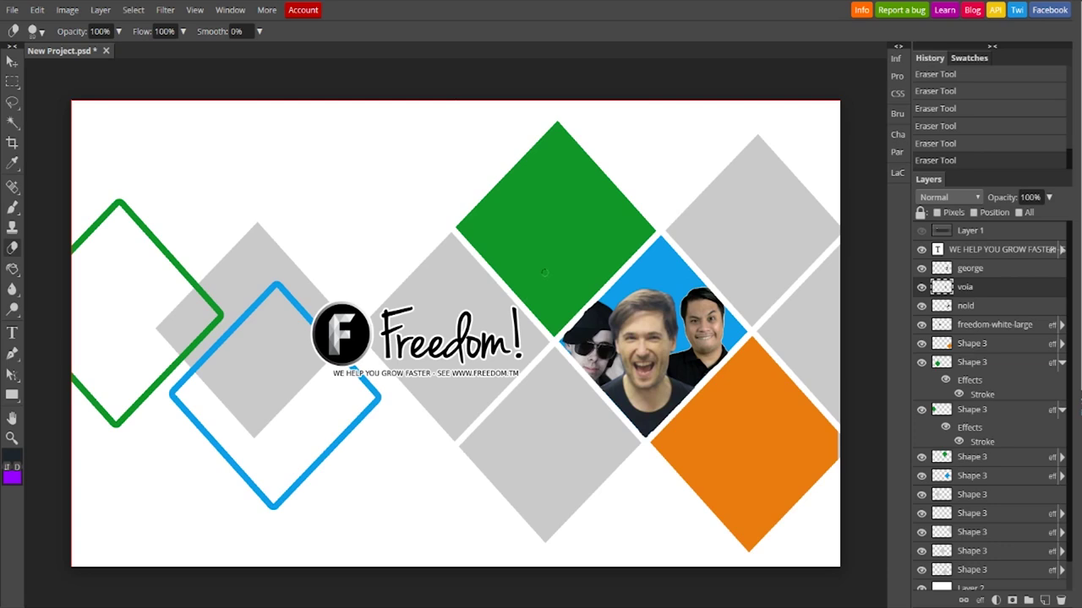
{"action": "left_click", "coordinate": [921, 233]}
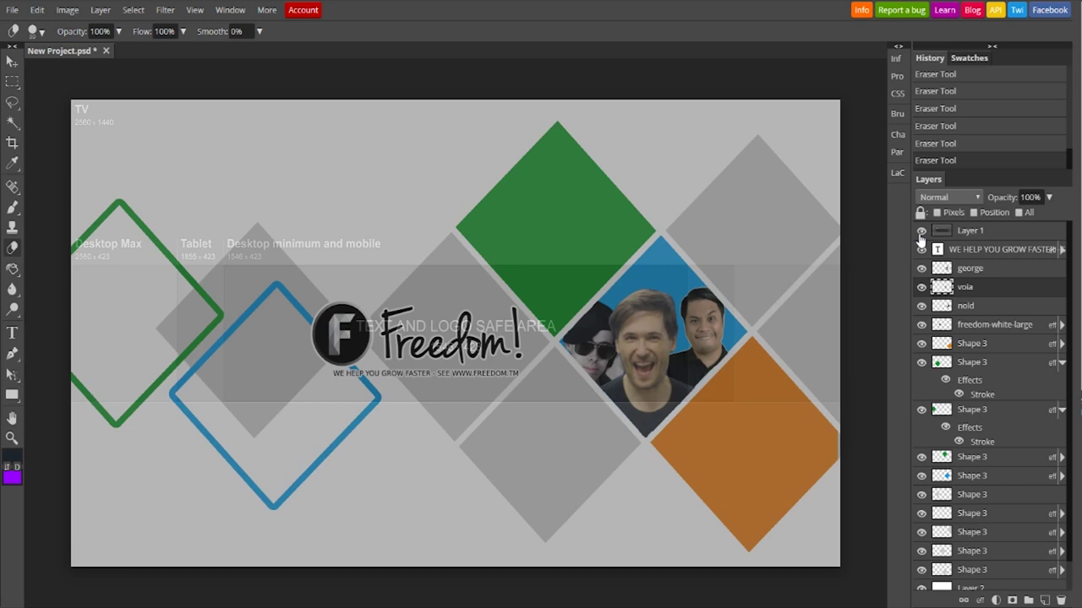
{"action": "left_click", "coordinate": [921, 232]}
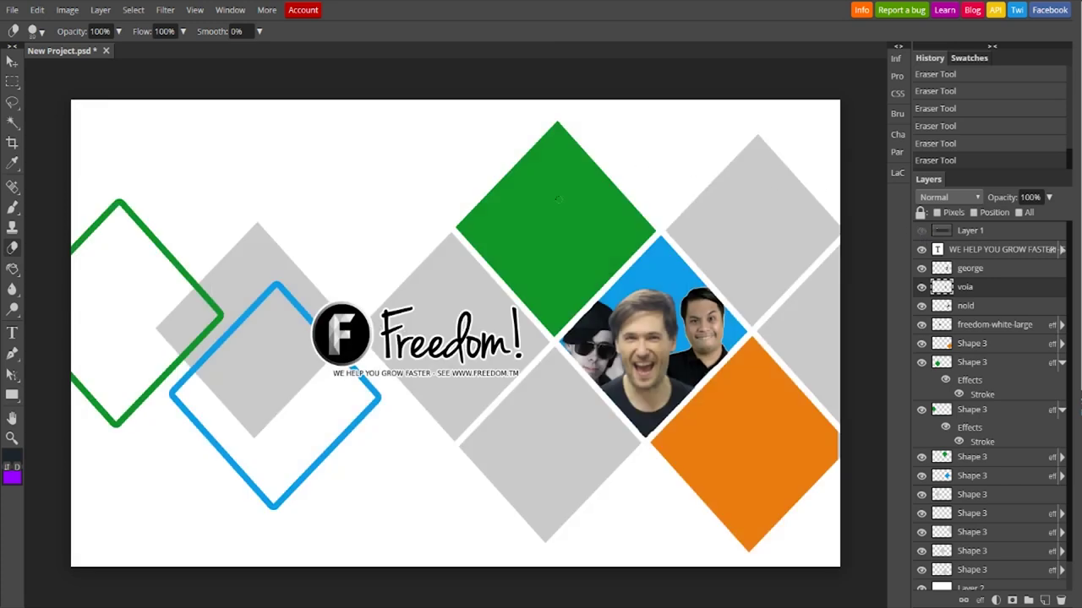
Step: Export the banner as PNG via File > Export As, at 2560 × 1440 px and 100% quality
{"action": "left_click", "coordinate": [12, 10]}
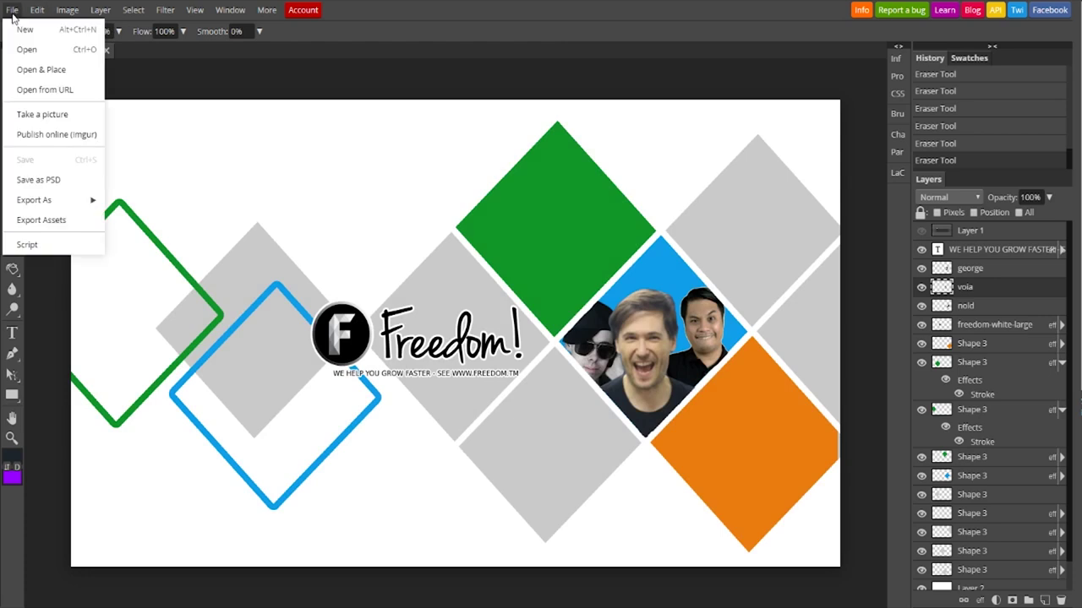
{"action": "mouse_move", "coordinate": [38, 207]}
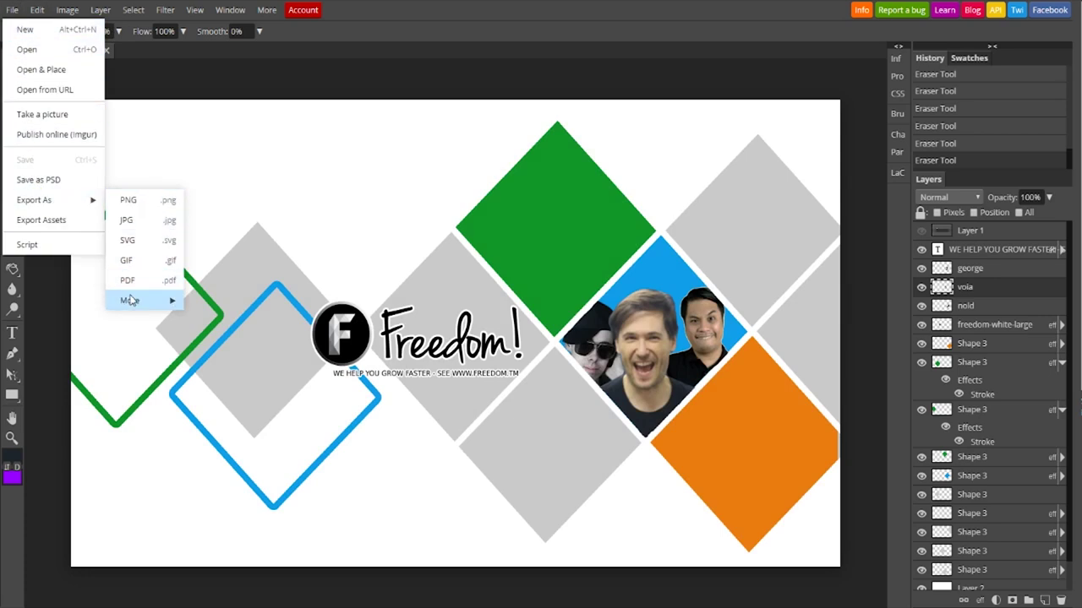
{"action": "left_click", "coordinate": [128, 200]}
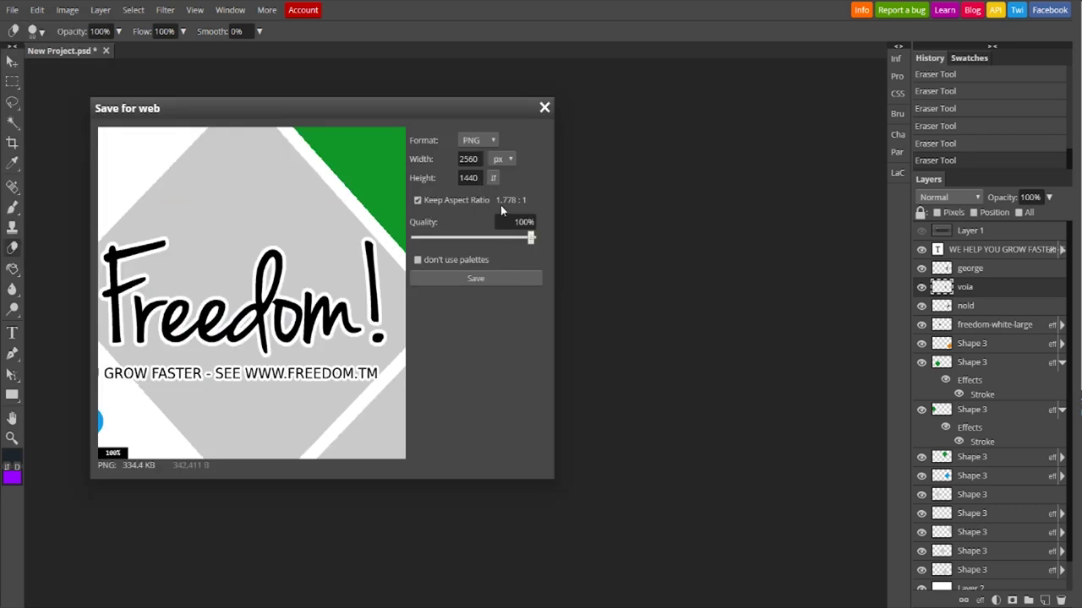
Step: Save the PNG export, downloading it as New Project (4).png
{"action": "left_click", "coordinate": [463, 276]}
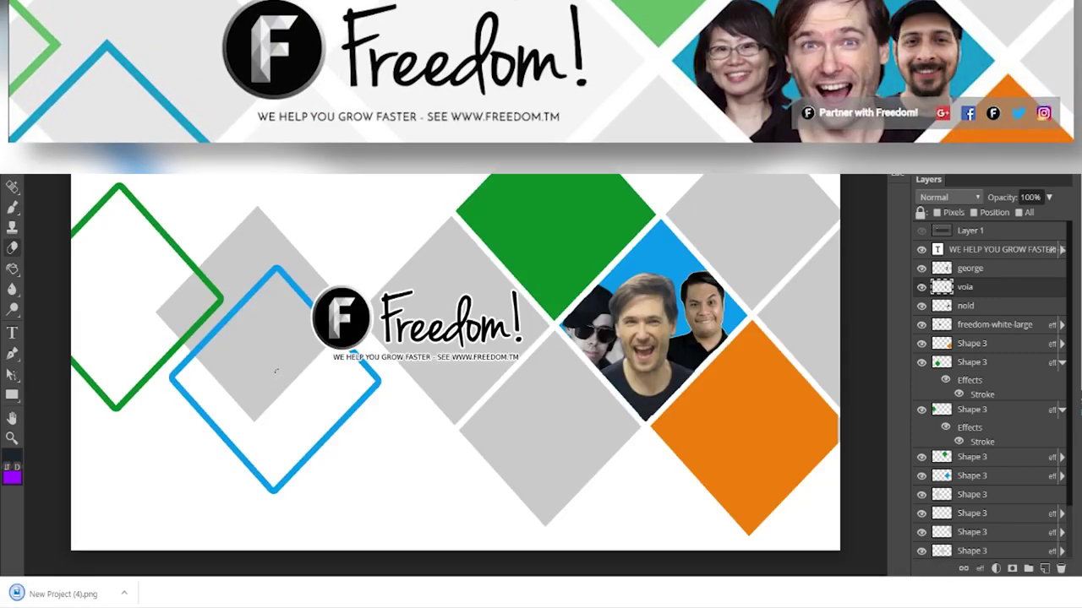